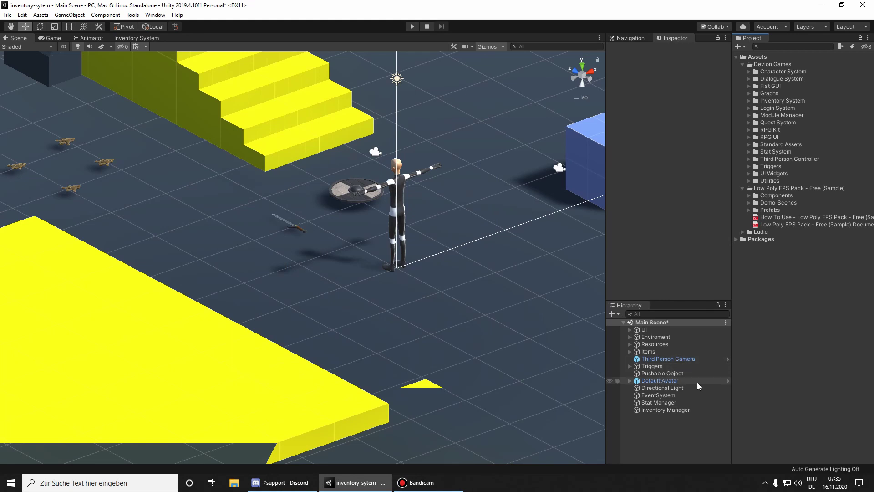
Step: Deactivate the Third Person Camera and Default Avatar objects in the scene
left_click(772, 188)
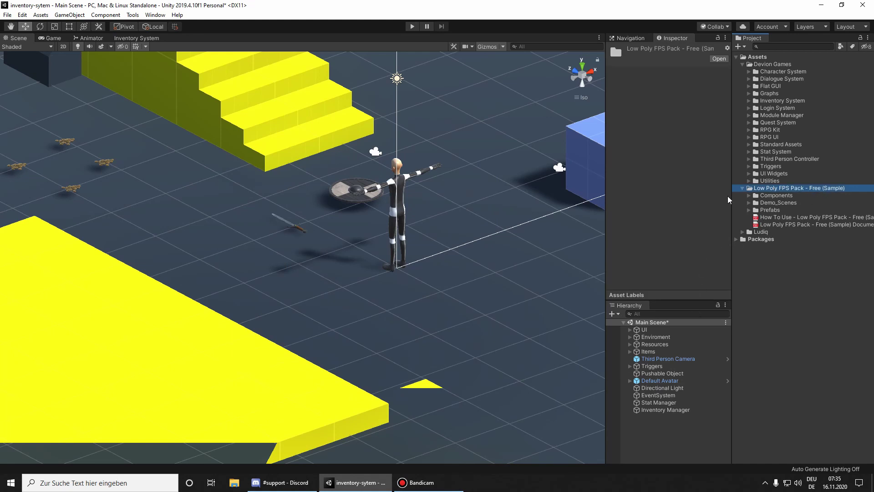
left_click(659, 360)
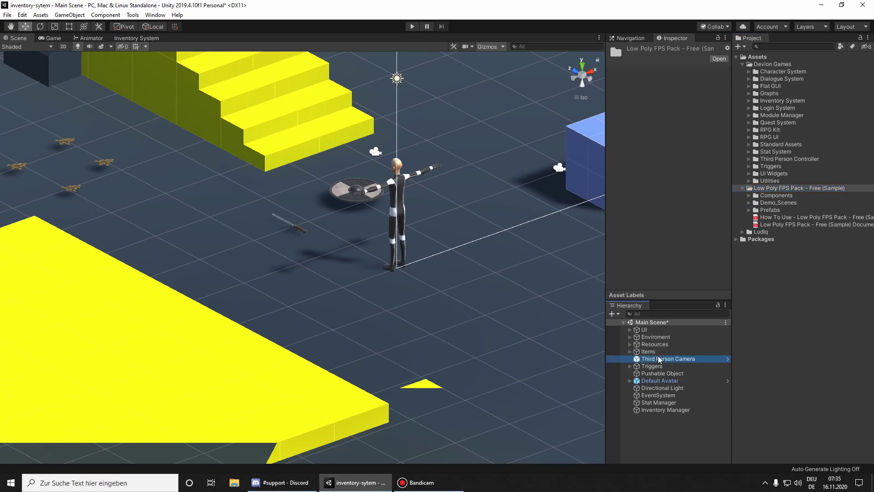
left_click(664, 382, "ctrl")
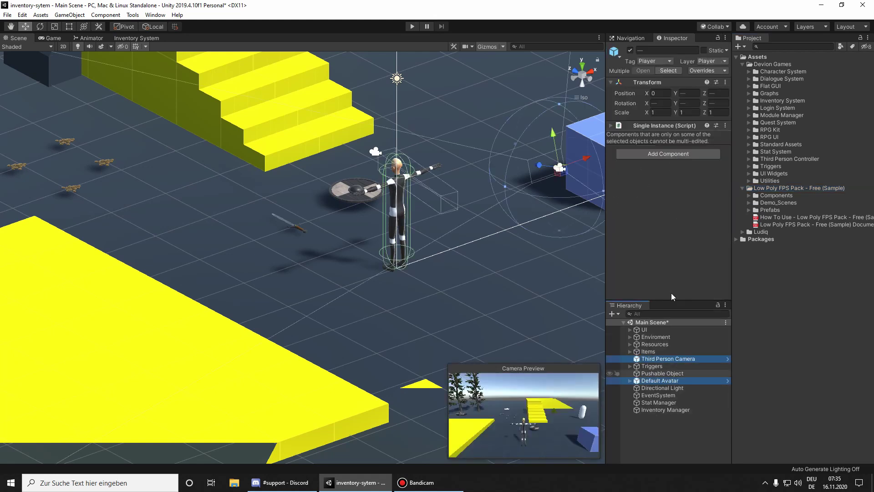
left_click(630, 50)
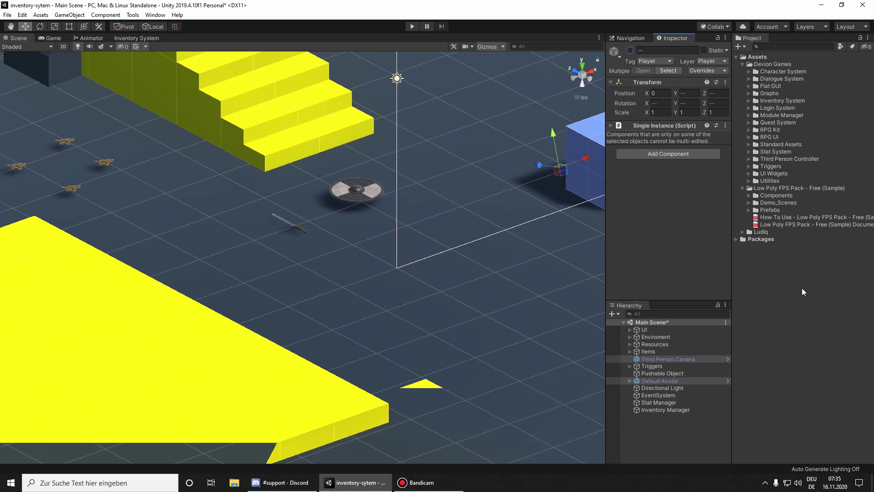
Step: Place the Handgun_01_FPSController prefab from the Low Poly FPS Pack's Arms example prefabs into the scene
left_click(749, 211)
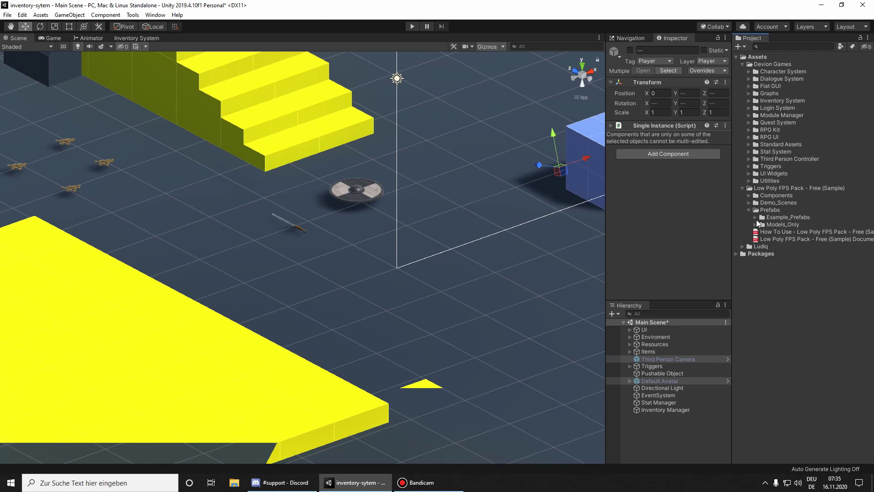
left_click(756, 217)
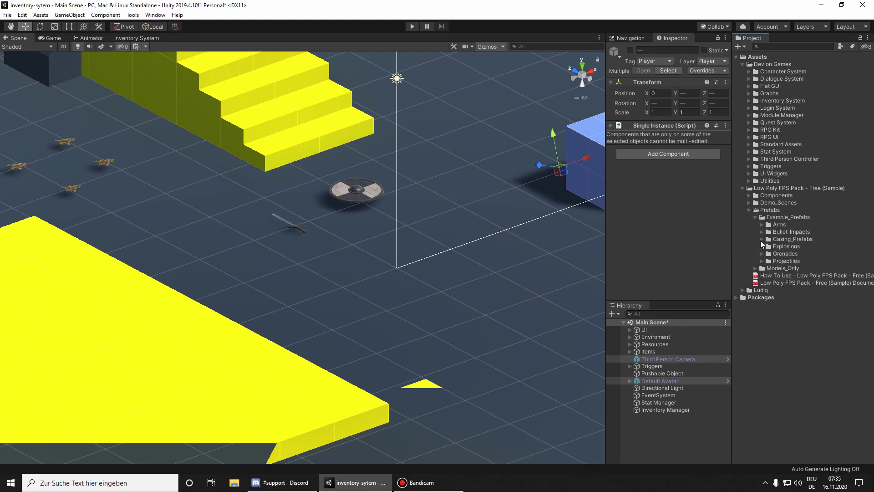
left_click(762, 225)
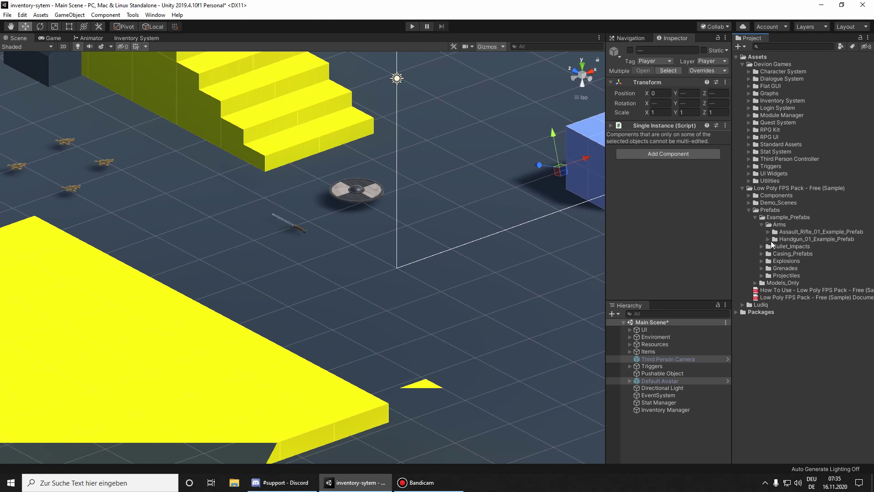
left_click(768, 239)
left_click_drag(813, 250, 419, 308)
right_click_drag(466, 323, 406, 306)
Step: Set the handgun controller's position to X 0, Y 0, Z 0
left_click(664, 94)
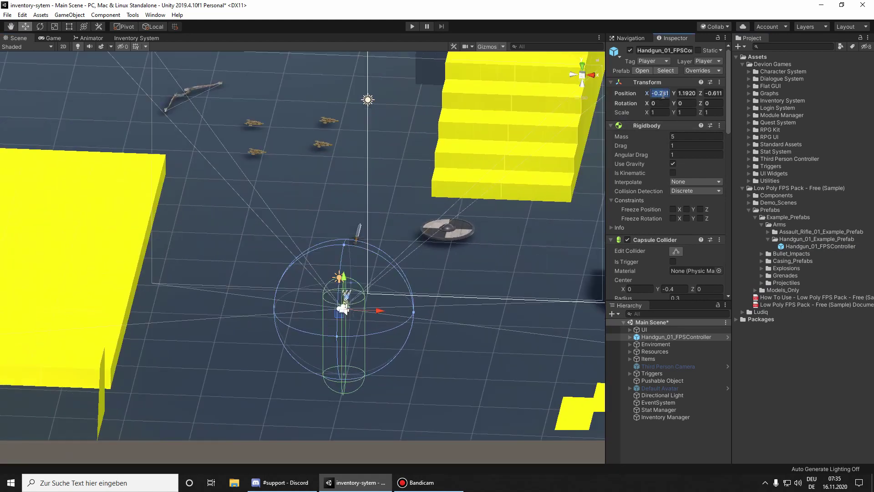
type("0")
left_click(687, 92)
type("0")
left_click(721, 94)
type("0")
key("Return")
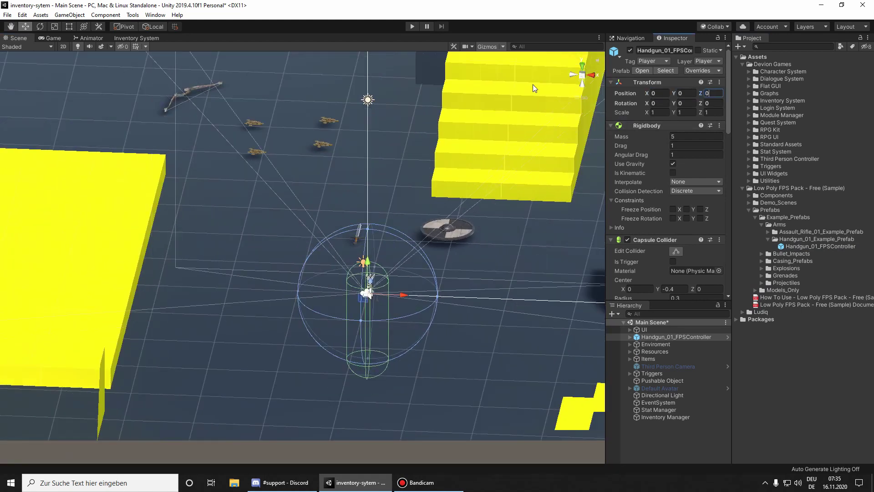
Step: Raise the handgun controller above the ground to a Y position of about 1.336
left_click(582, 85)
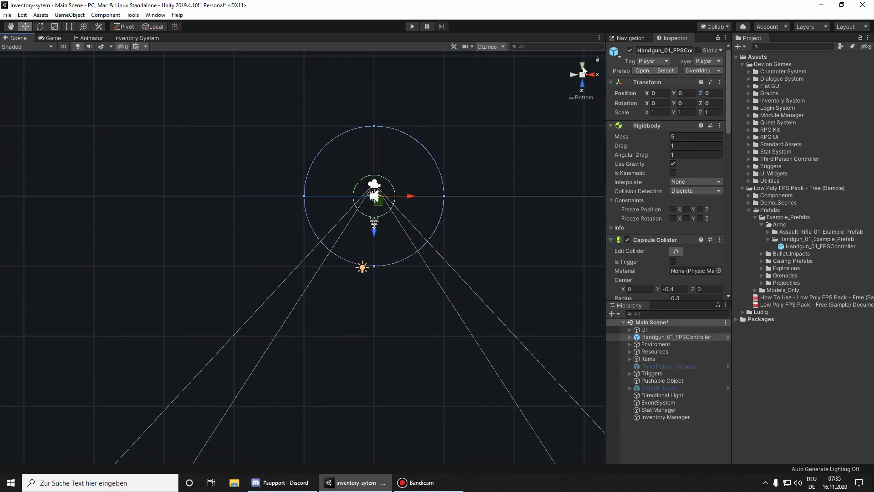
left_click(583, 67)
left_click_drag(379, 234, 502, 276)
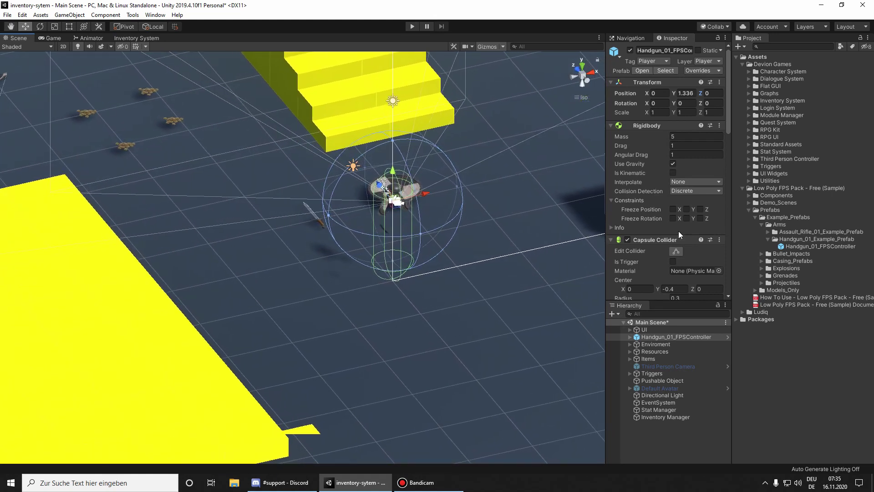
Step: Set the tag of the controller's child Handgun_01_Arms to Untagged, then reselect the parent controller
left_click(630, 338)
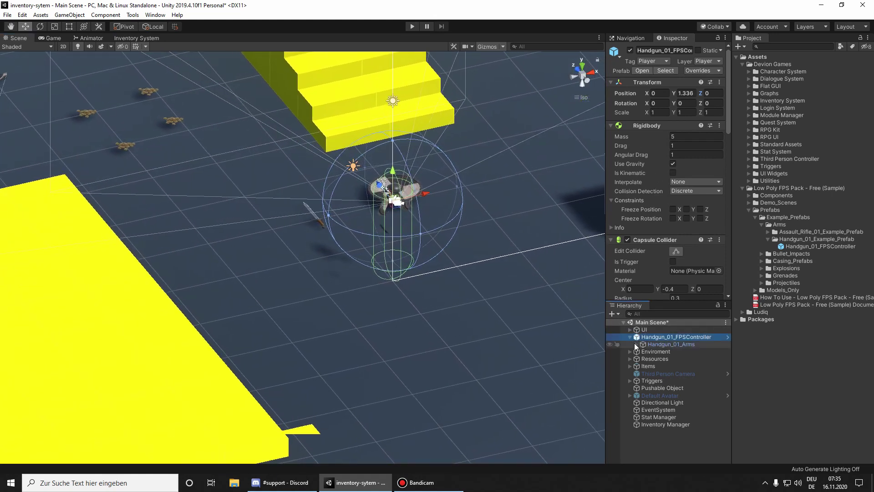
left_click(633, 345)
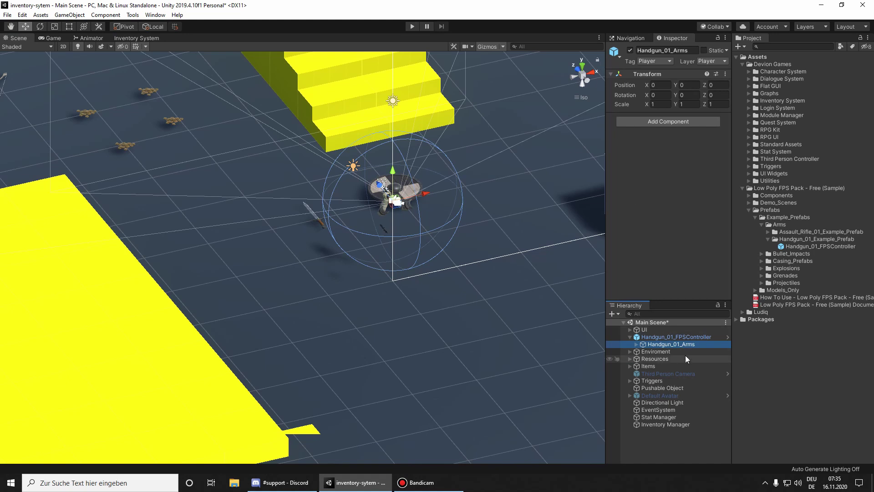
left_click(657, 62)
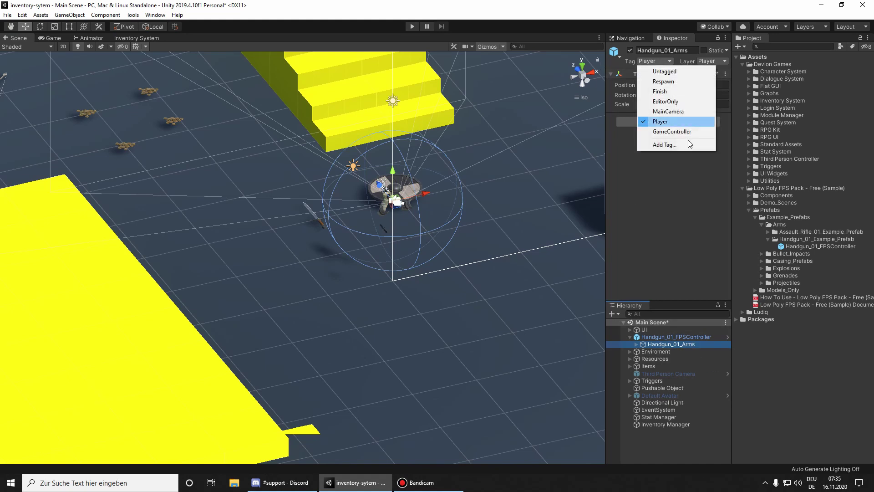
left_click(665, 71)
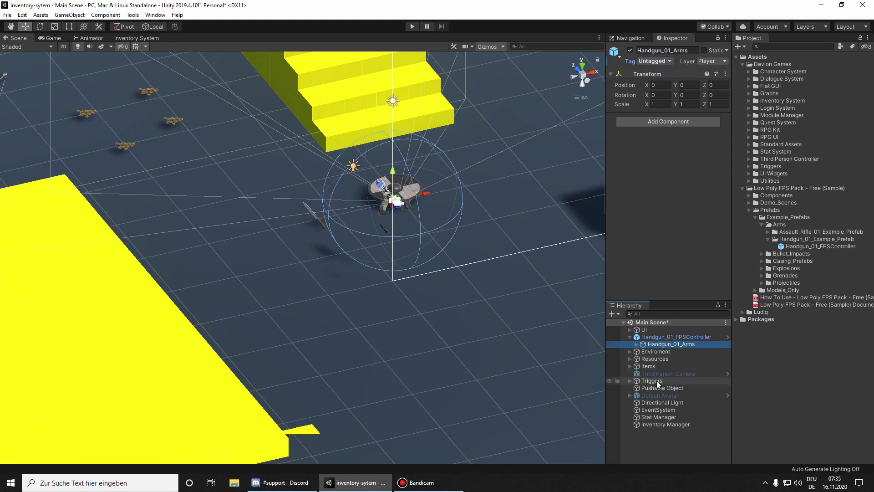
left_click(663, 344)
left_click(667, 337)
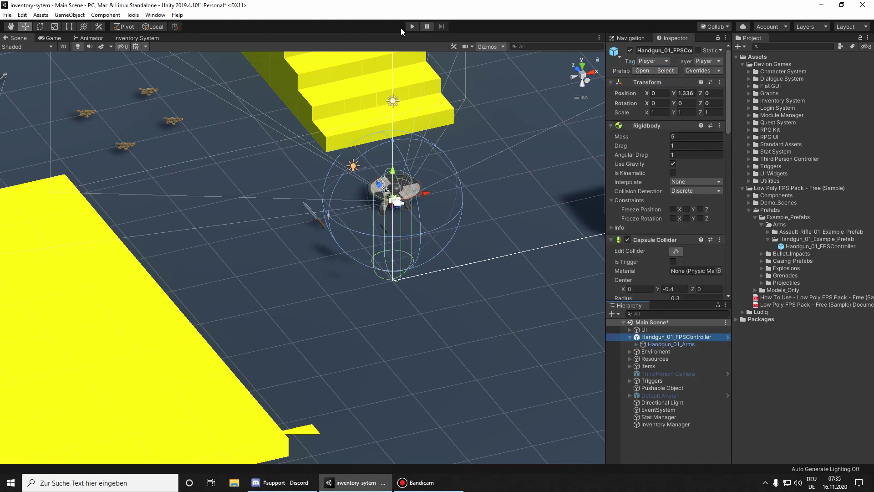
Step: Play-test walking around the scene with the handgun controller, stop the game and review the console messages
left_click(419, 28)
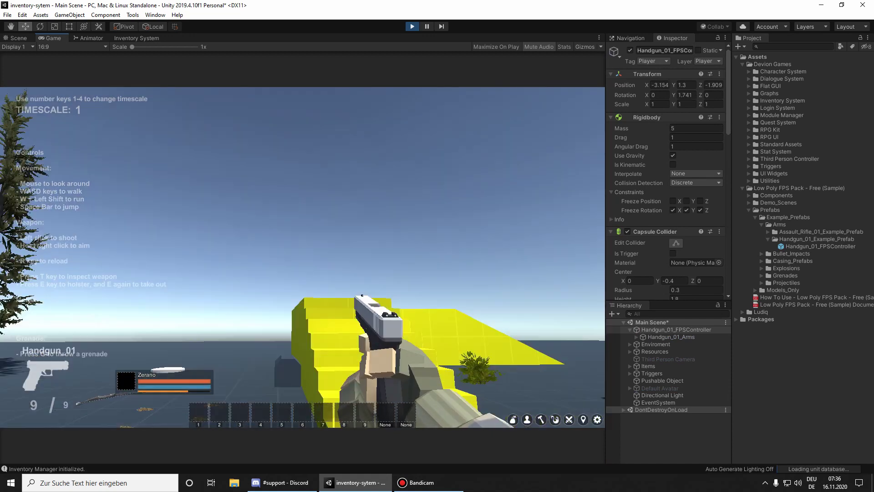
key("w")
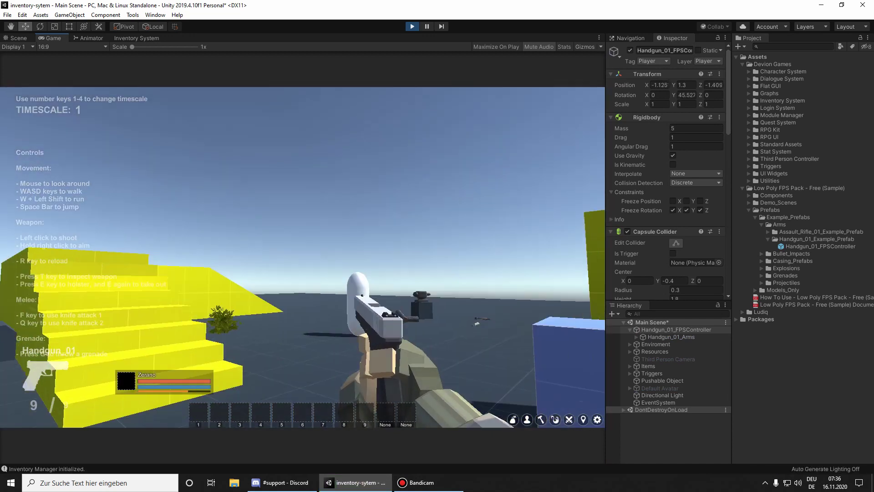
key("s")
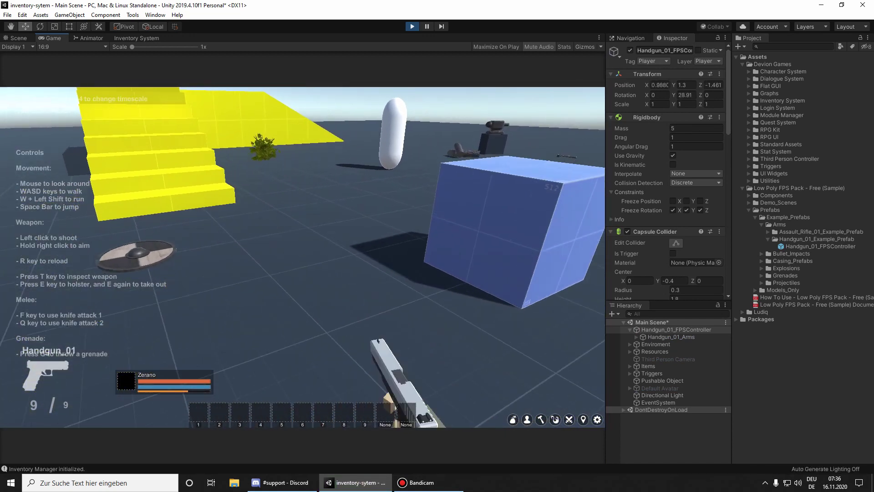
key("w")
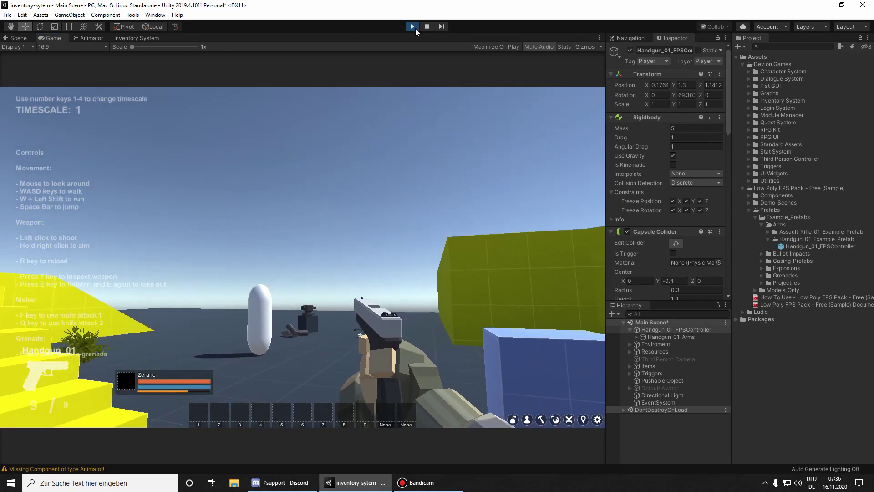
left_click(412, 26)
left_click(36, 469)
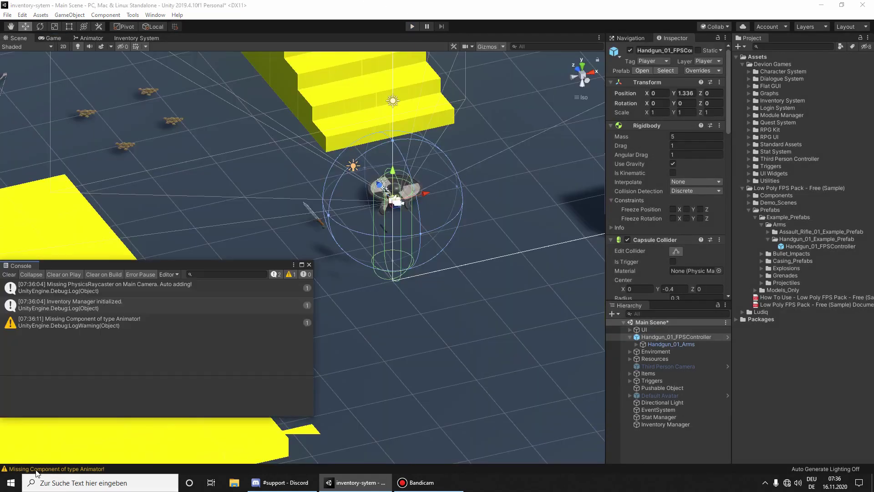
left_click(309, 264)
Step: Disable the Cross Fade and Wait actions in the Shield's trigger behavior
right_click_drag(139, 140, 283, 165)
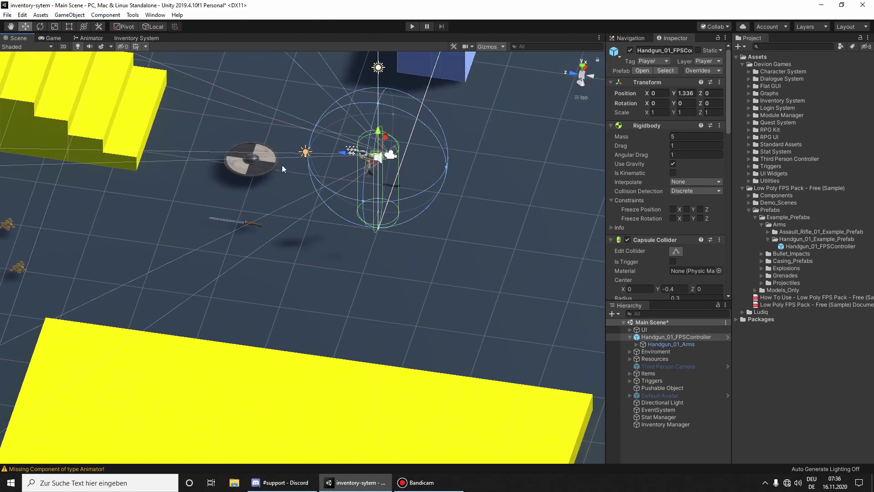
left_click(252, 168)
scroll(664, 194, "down", 3)
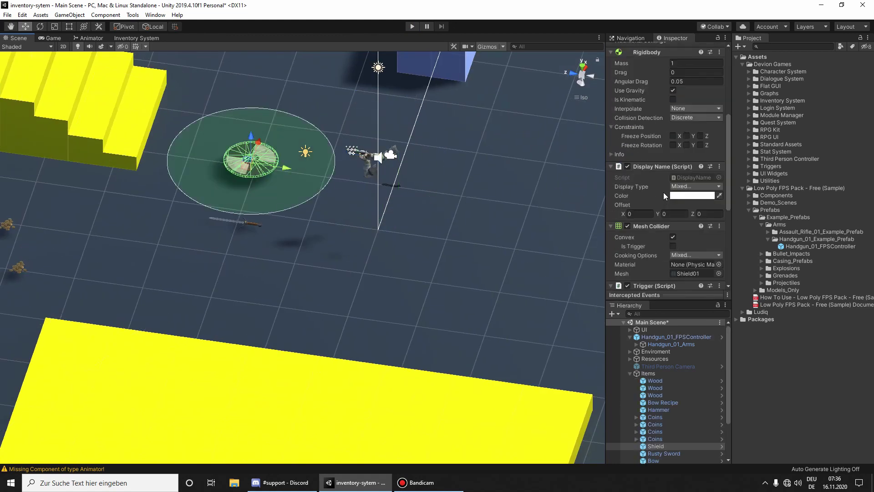
scroll(664, 200, "down", 8)
left_click(643, 152)
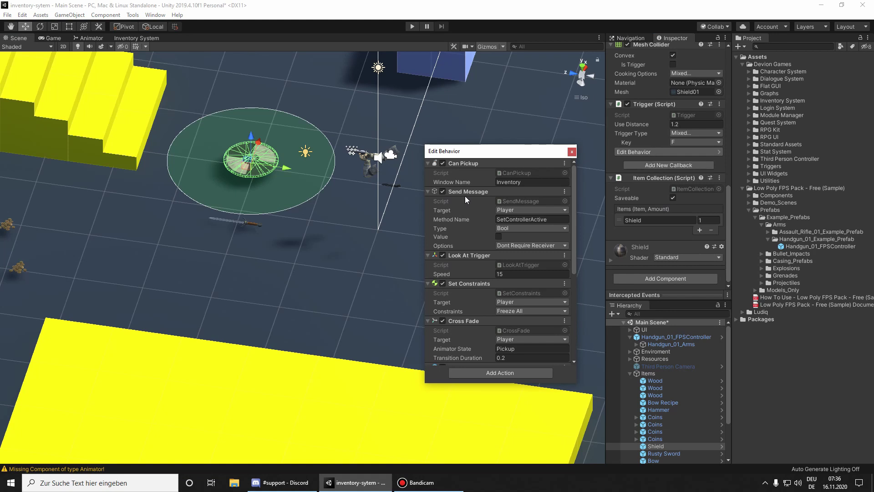
scroll(466, 196, "down", 3)
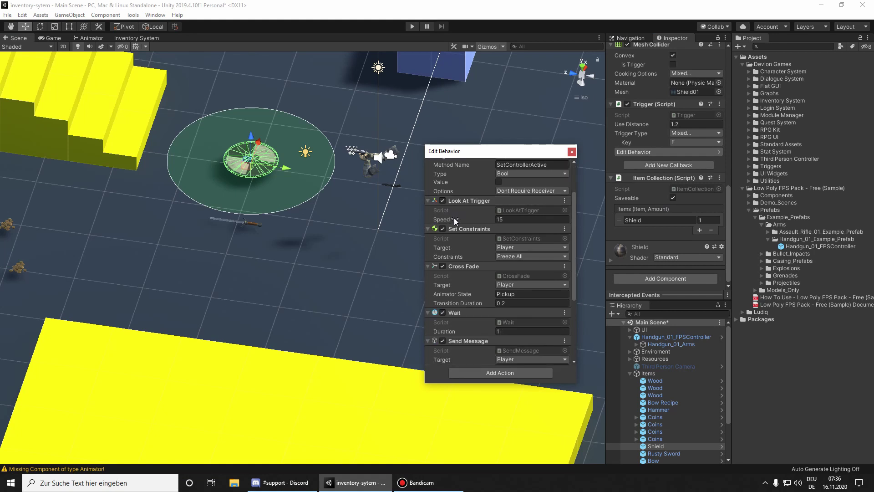
left_click(442, 267)
left_click(443, 313)
left_click(507, 331)
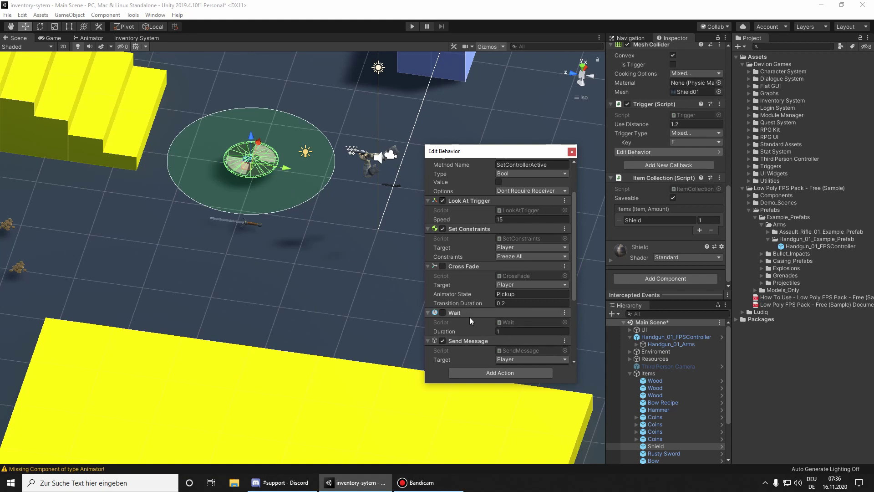
scroll(479, 324, "down", 5)
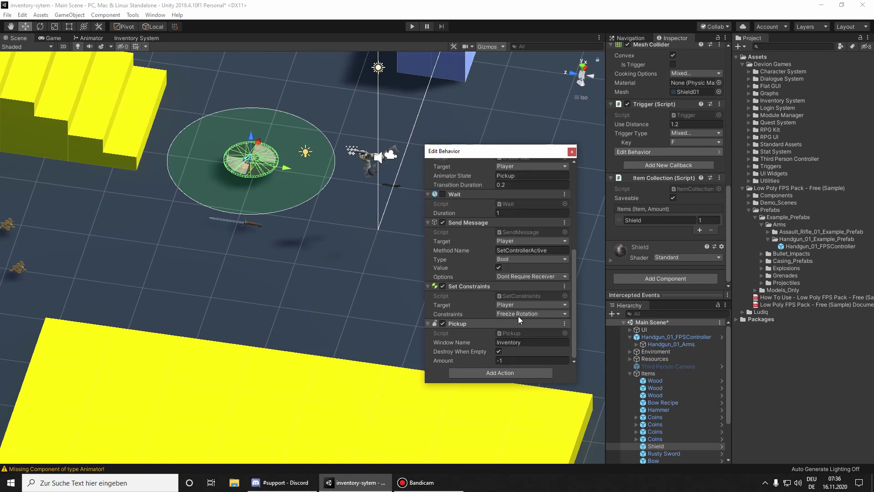
left_click(572, 152)
Step: Apply all of the Shield's overrides to its prefab
scroll(665, 183, "up", 10)
left_click(703, 70)
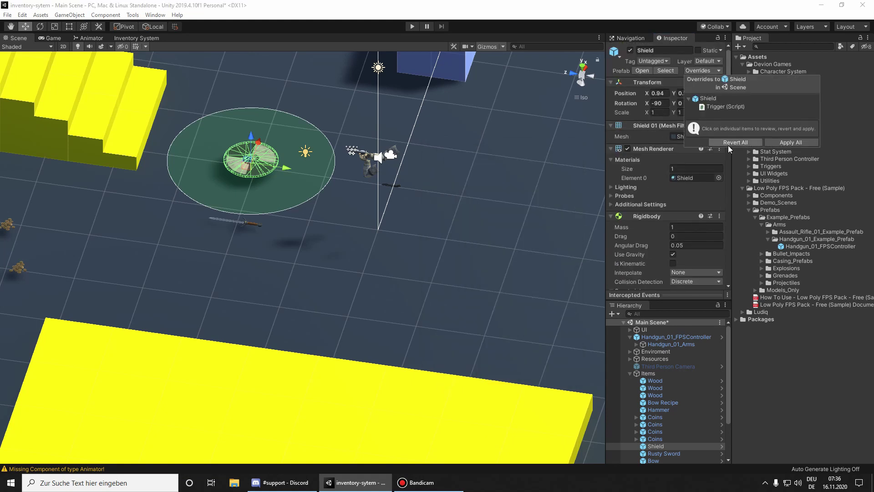
left_click(793, 143)
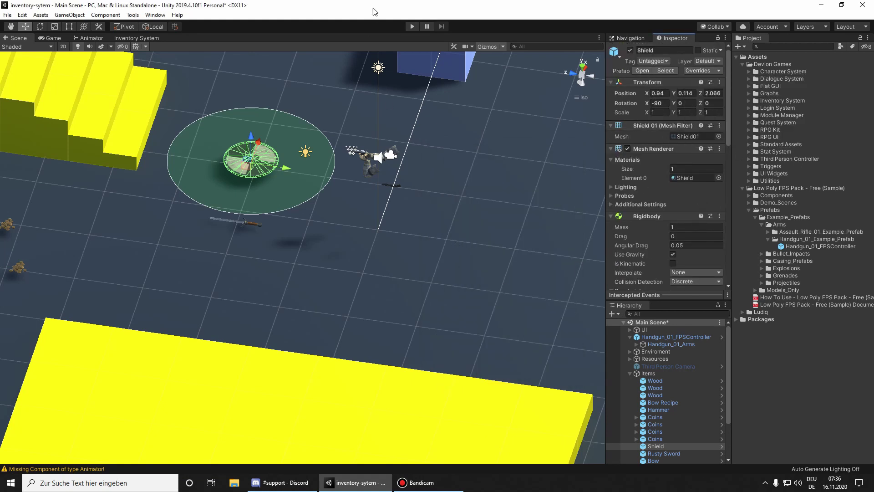
Step: Play-test the scene with the inventory open, walk to the shield, pick it up and move around
left_click(413, 26)
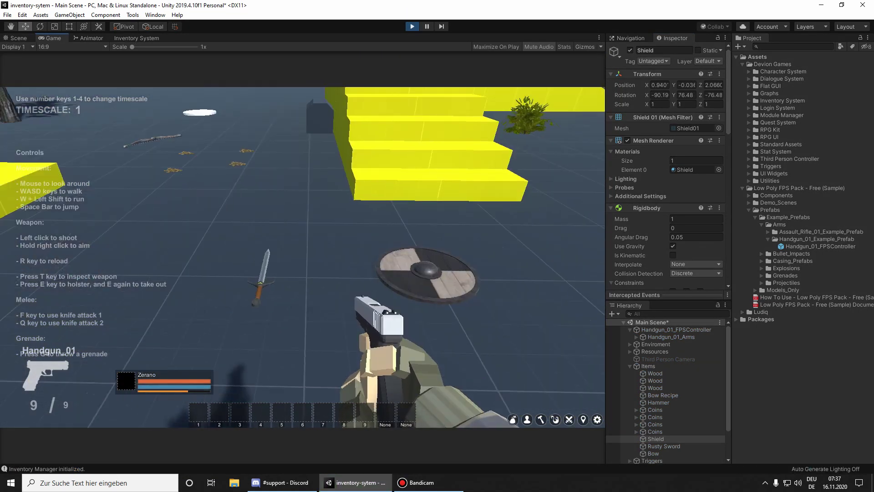
key("i")
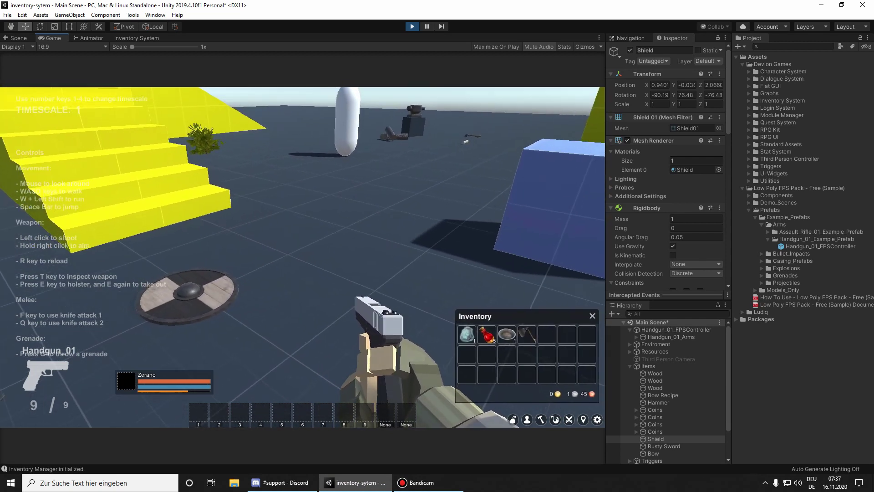
key("w")
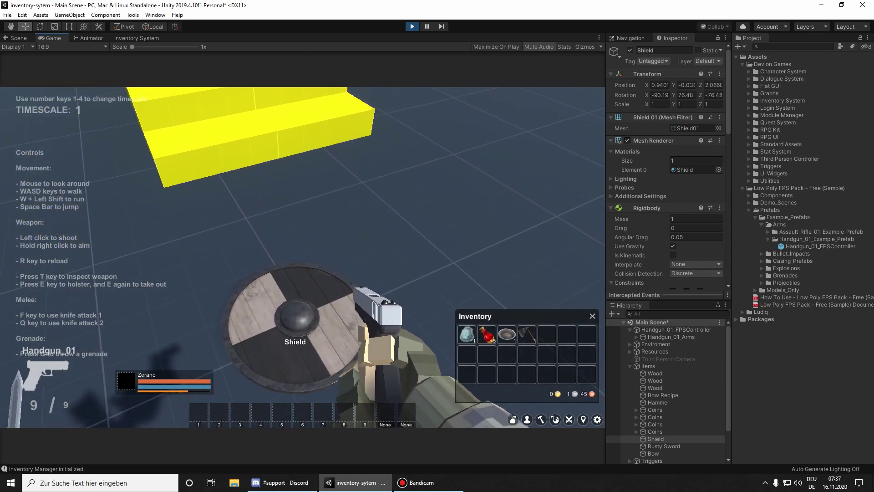
key("f")
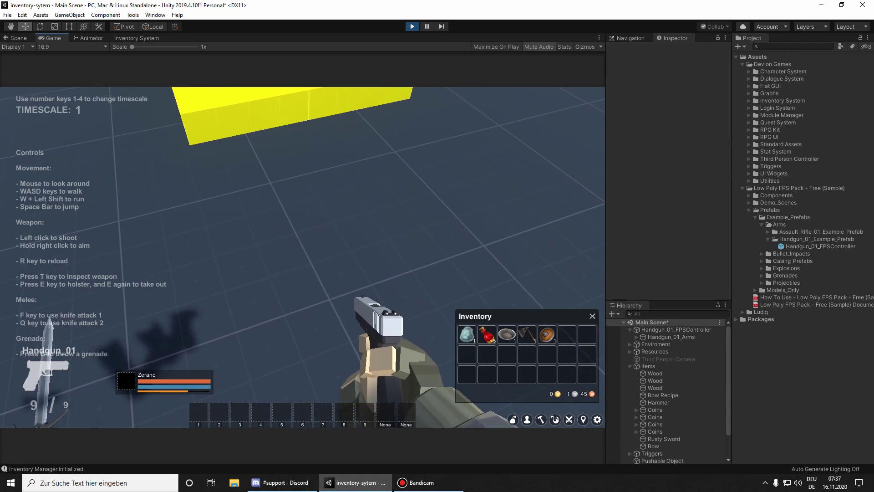
key("s")
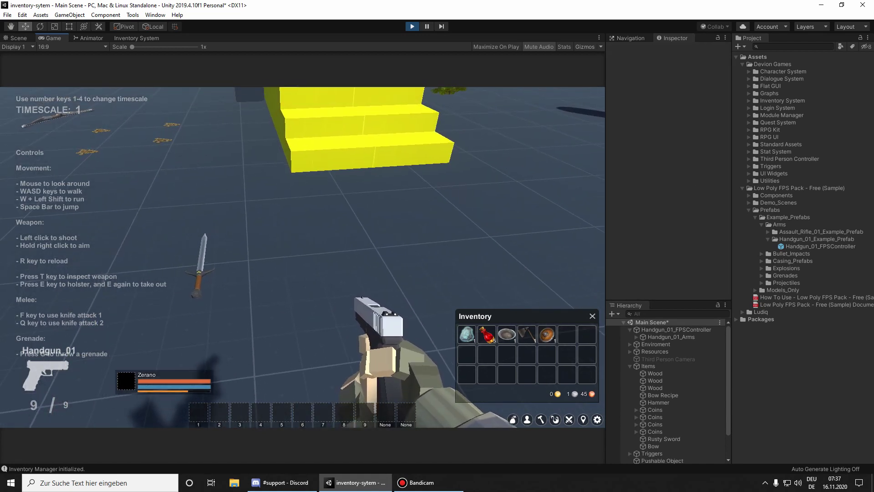
key("w")
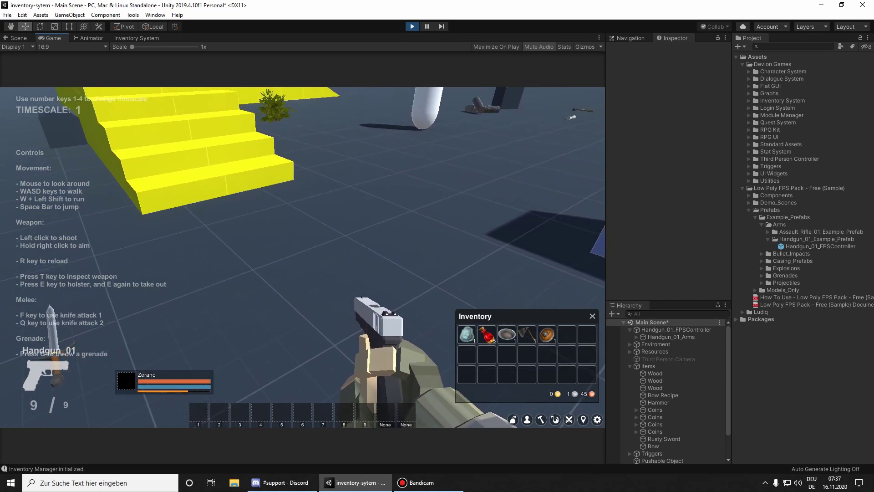
Step: Play-test walking around the stairs and trees while the inventory is open, then stop the game
key("w")
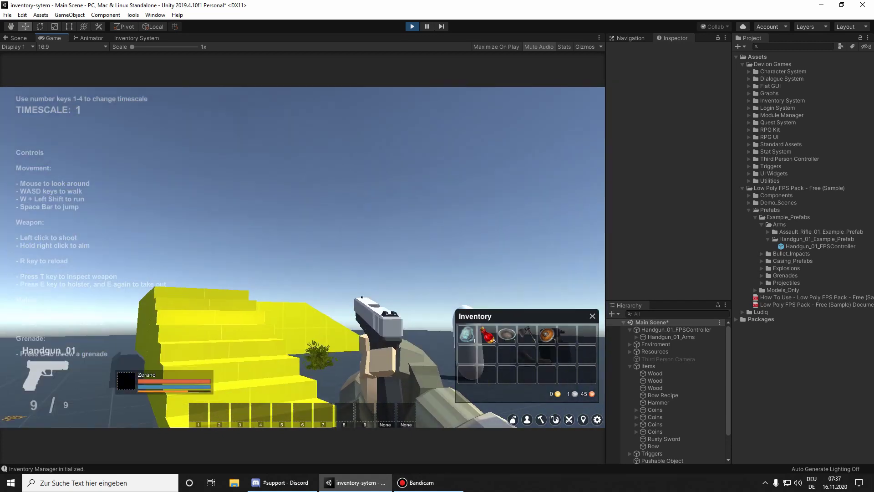
key("s")
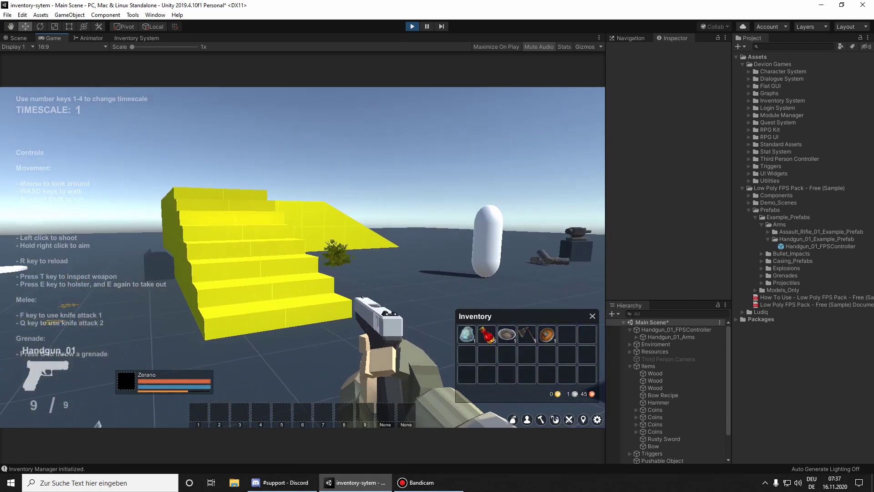
key("w")
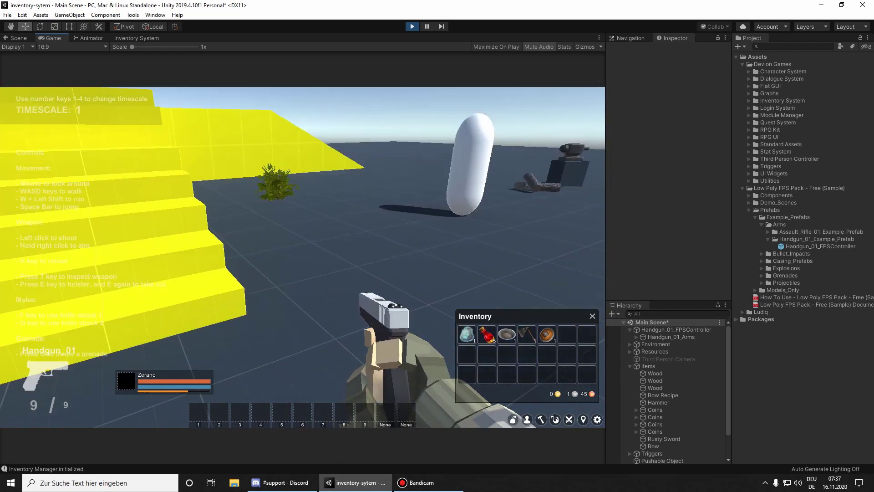
key("s")
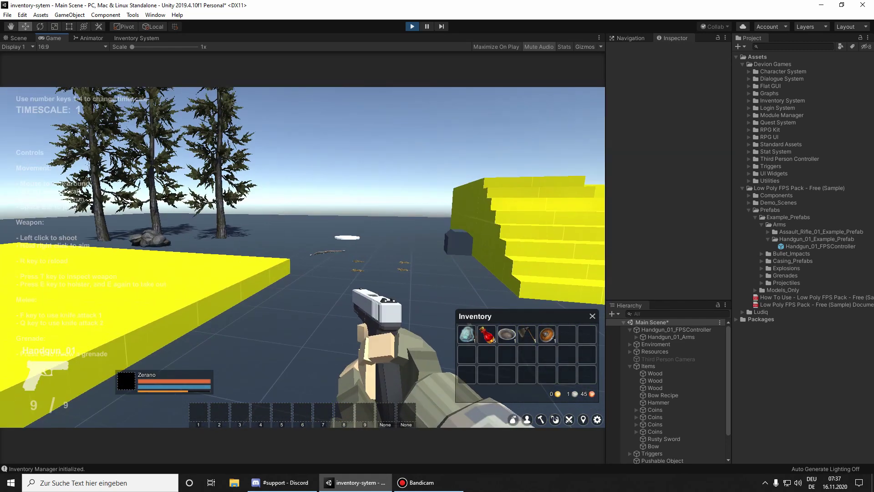
key("w")
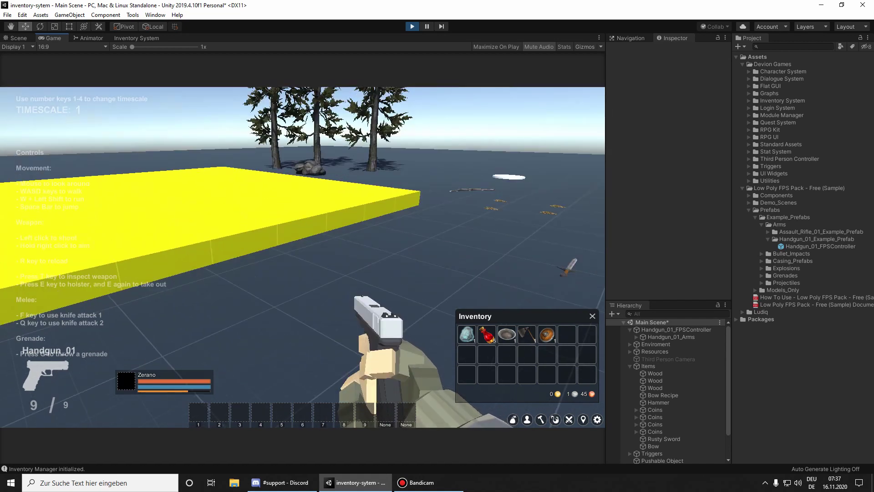
key("d")
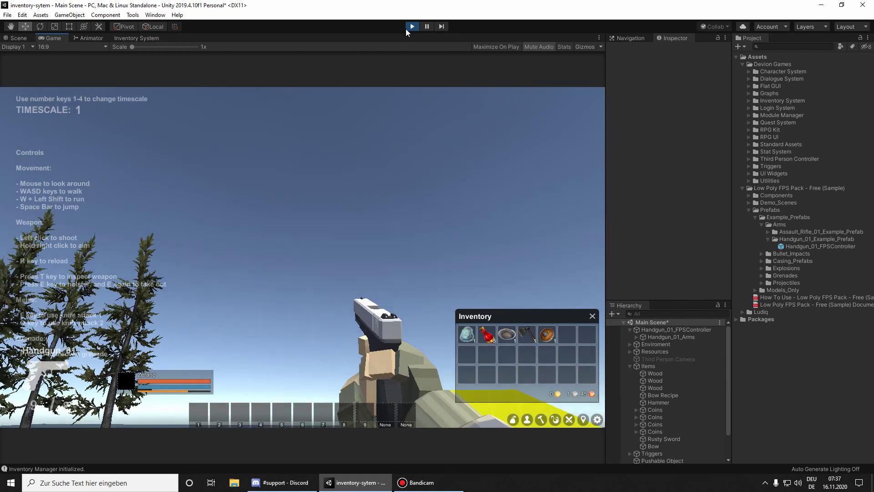
left_click(412, 27)
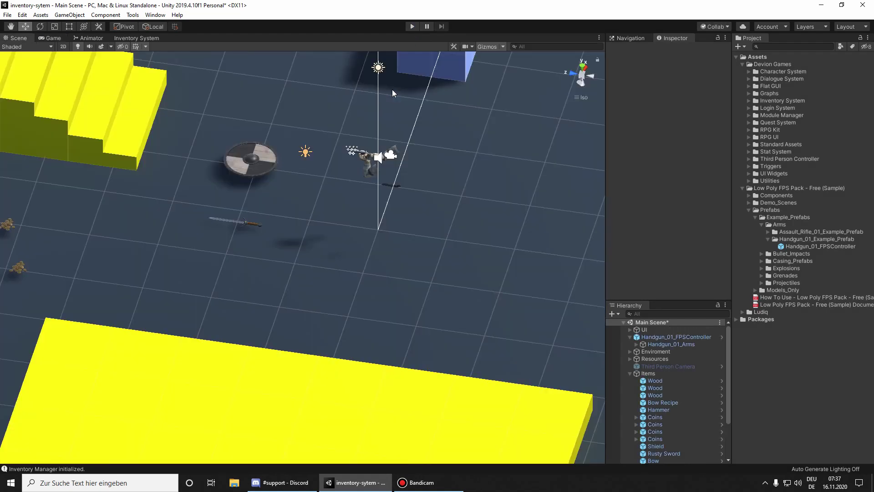
Step: Attach the SetCursorLockState script from the Utilities runtime scripts to Handgun_01_FPSController
left_click(661, 337)
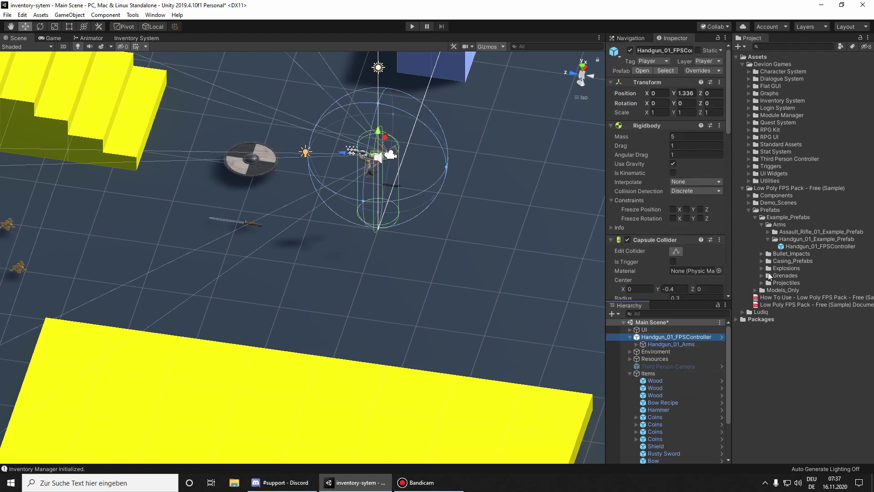
left_click(743, 189)
left_click(749, 181)
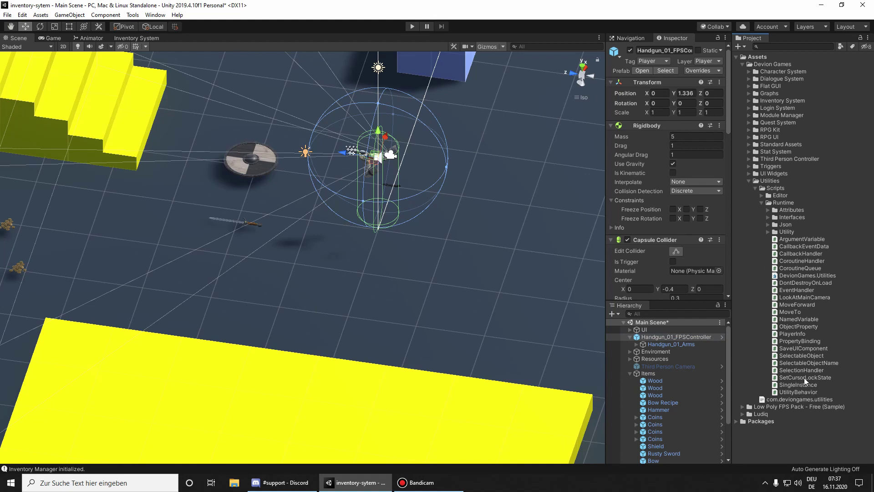
scroll(666, 176, "down", 15)
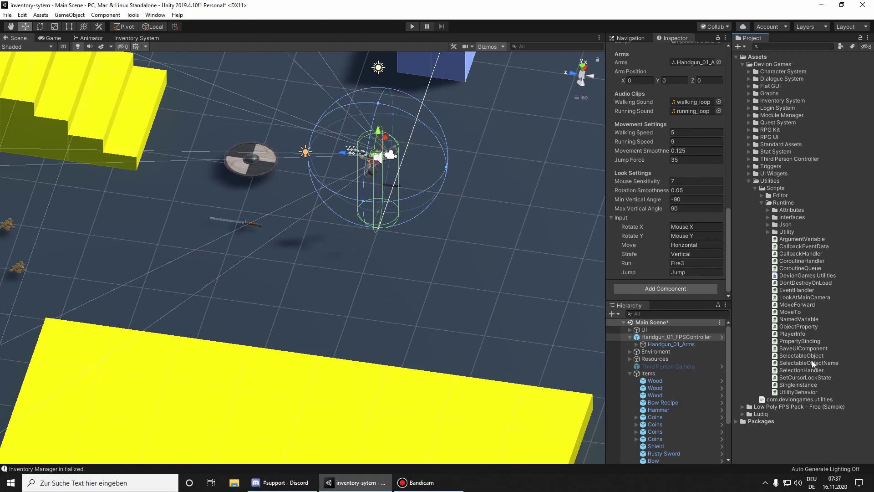
left_click_drag(799, 377, 633, 277)
scroll(646, 198, "down", 2)
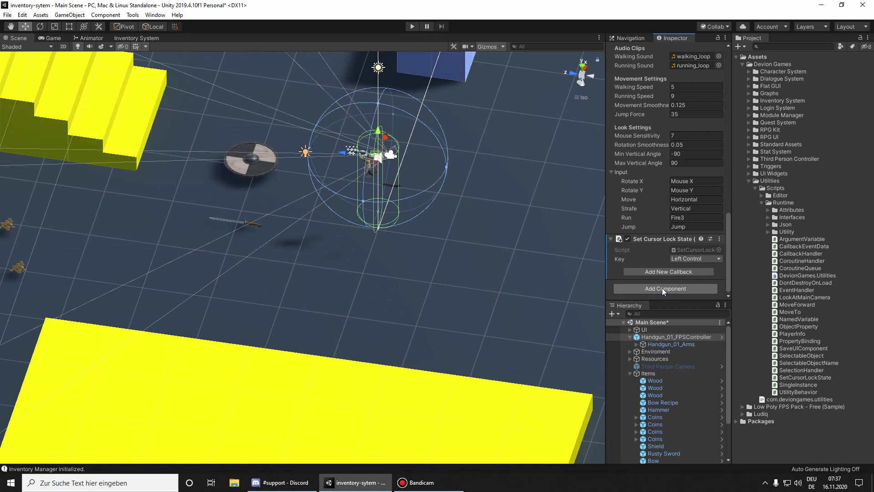
left_click(662, 288)
type("Setcu")
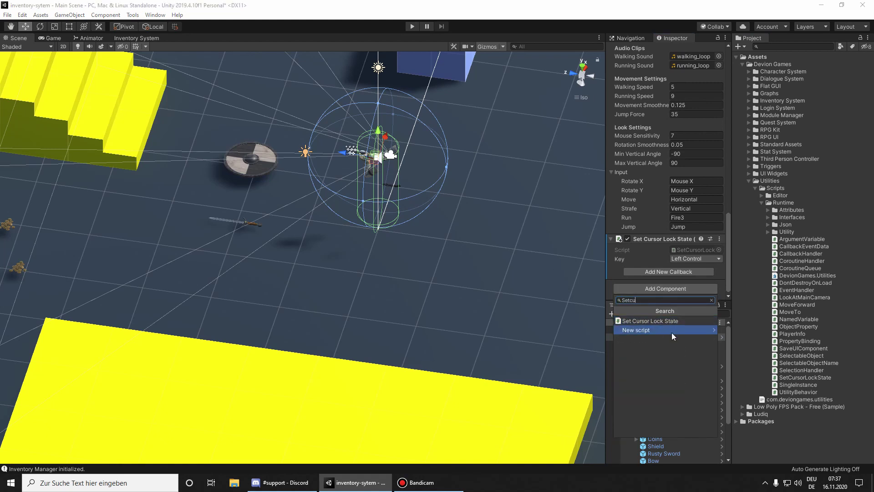
left_click(660, 321)
right_click(670, 243)
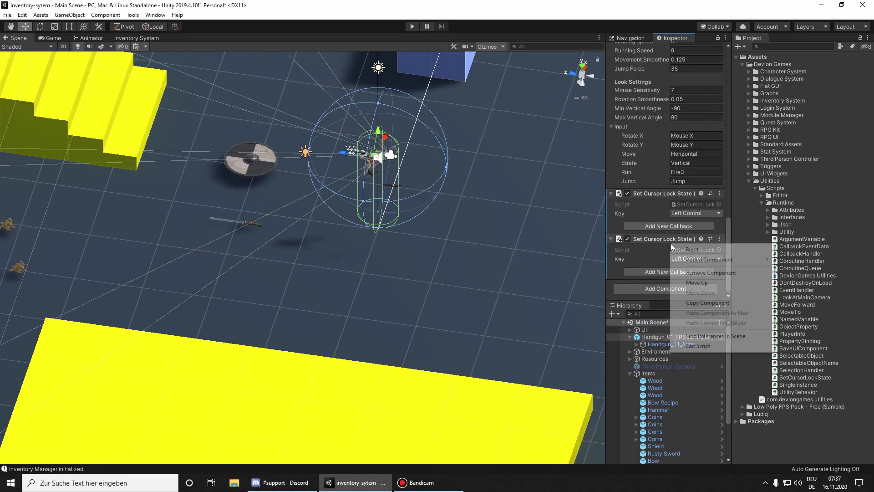
left_click(703, 273)
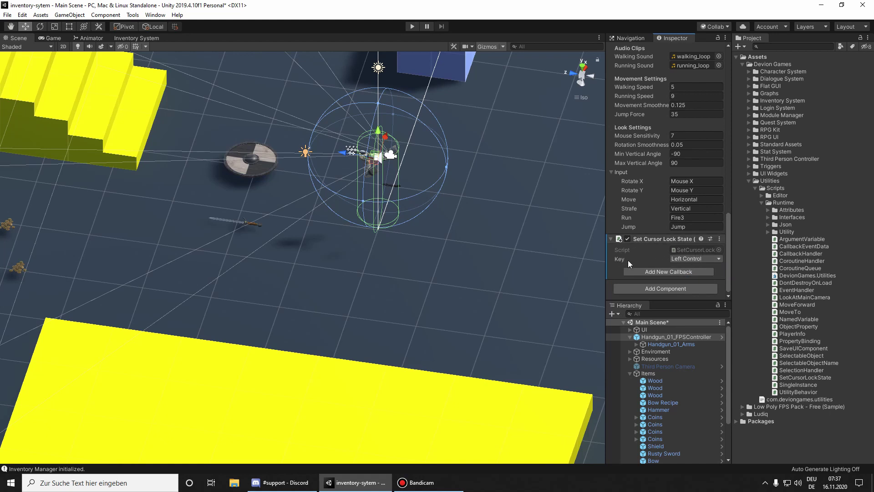
Step: Add an OnCursorLocked callback with one entry to the Set Cursor Lock State component
left_click(674, 272)
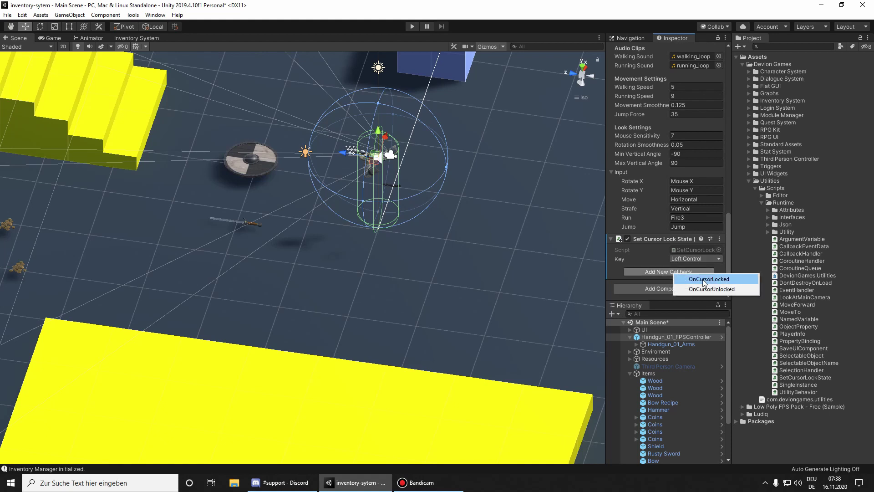
left_click(684, 279)
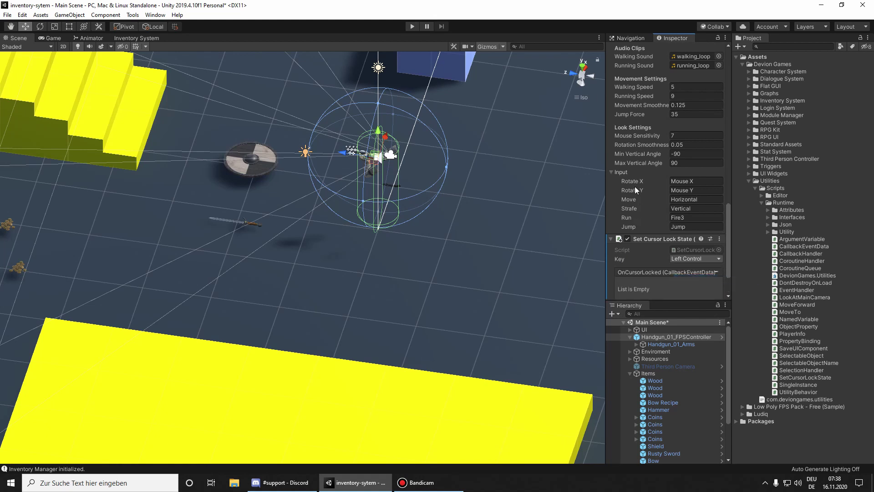
scroll(647, 228, "down", 3)
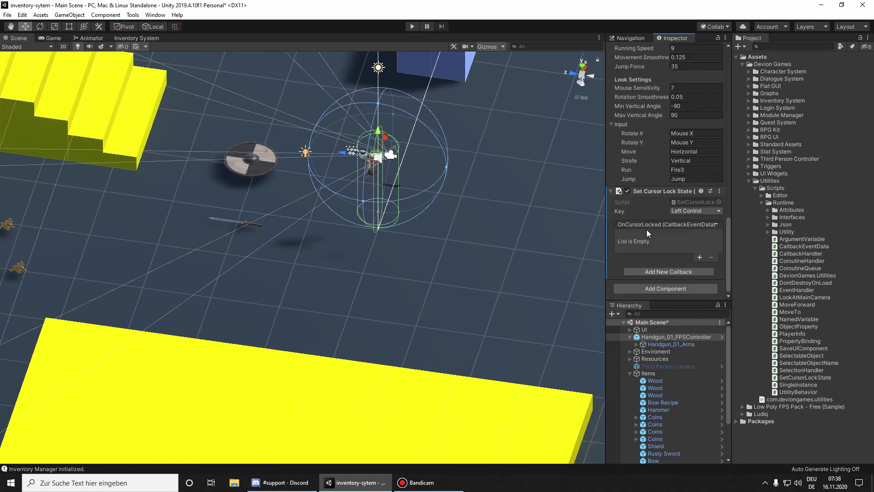
left_click(700, 257)
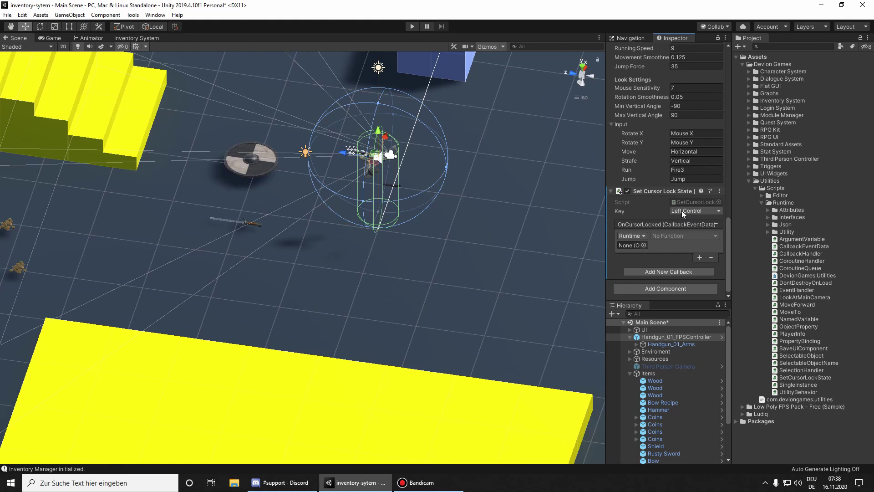
Step: Assign Handgun_01_FPSController as the target object of the OnCursorLocked entry
scroll(674, 182, "up", 9)
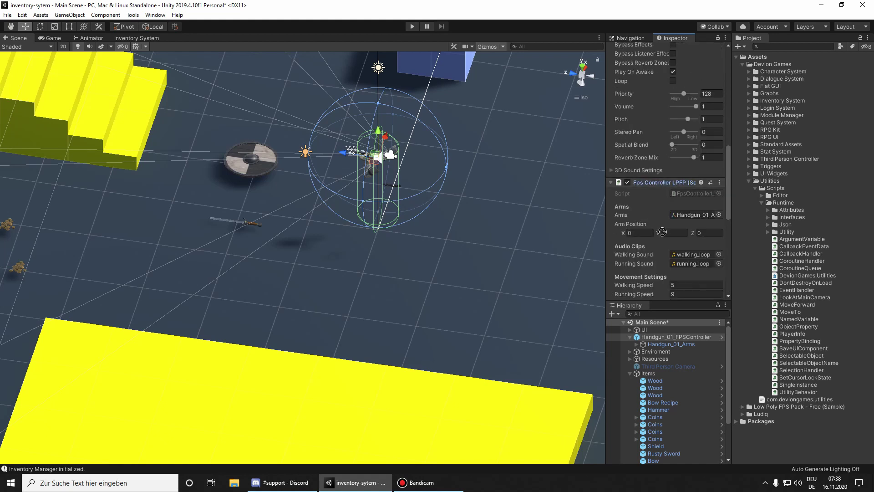
scroll(647, 280, "down", 3)
scroll(658, 284, "down", 6)
left_click_drag(658, 284, 627, 248)
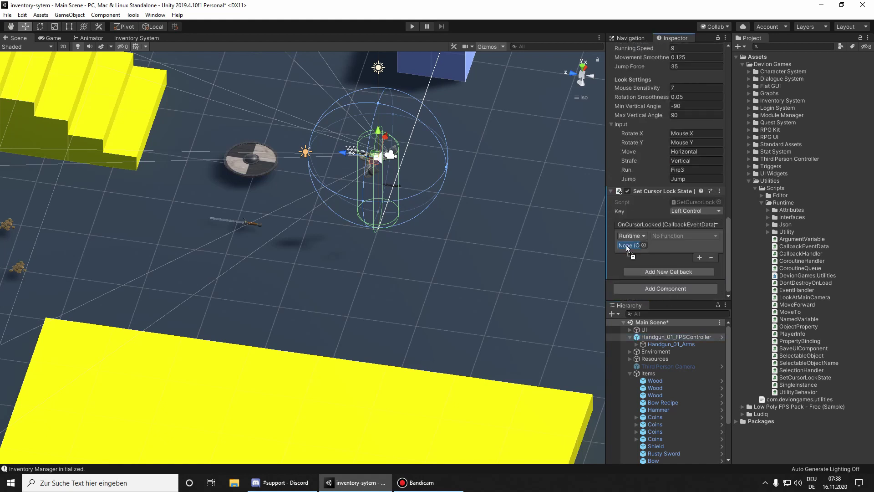
left_click(628, 246)
scroll(675, 217, "up", 9)
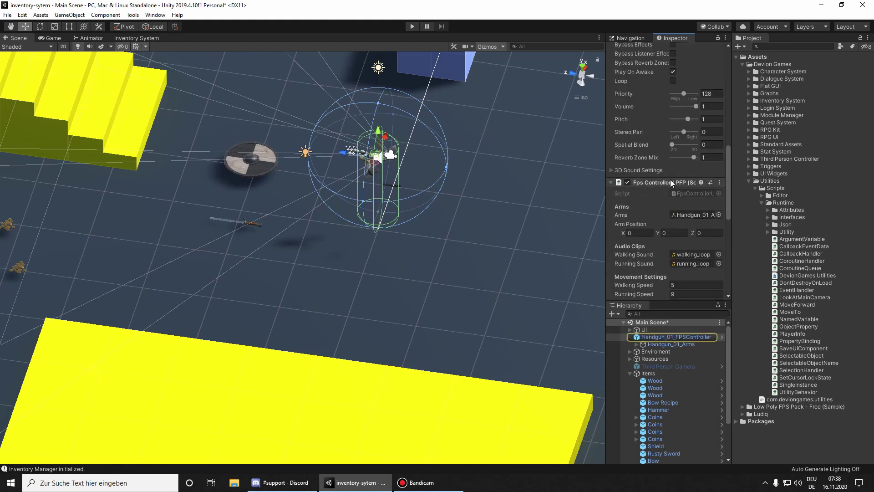
scroll(682, 251, "down", 9)
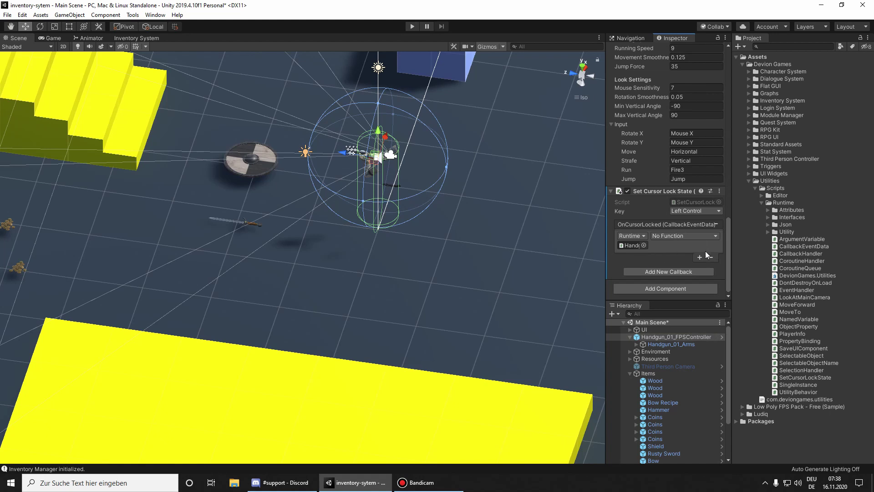
Step: Make the OnCursorLocked entry set FpsControllerLPFP.enabled to true
left_click(703, 236)
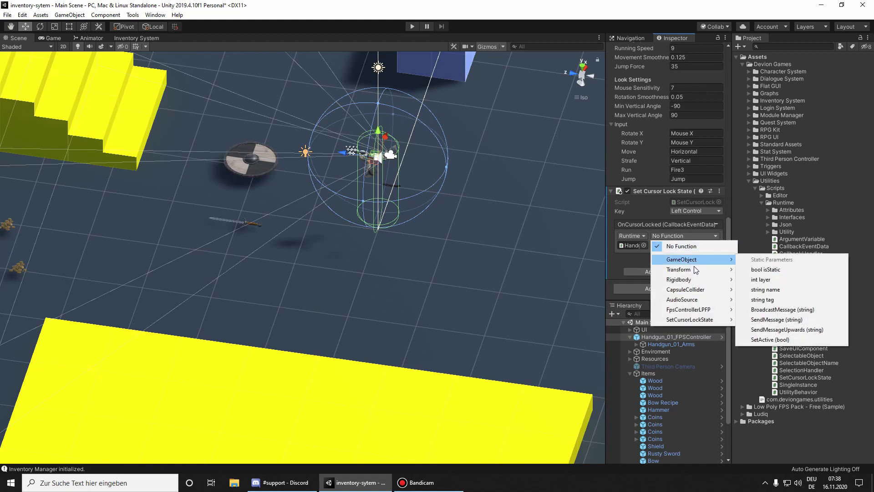
mouse_move(693, 309)
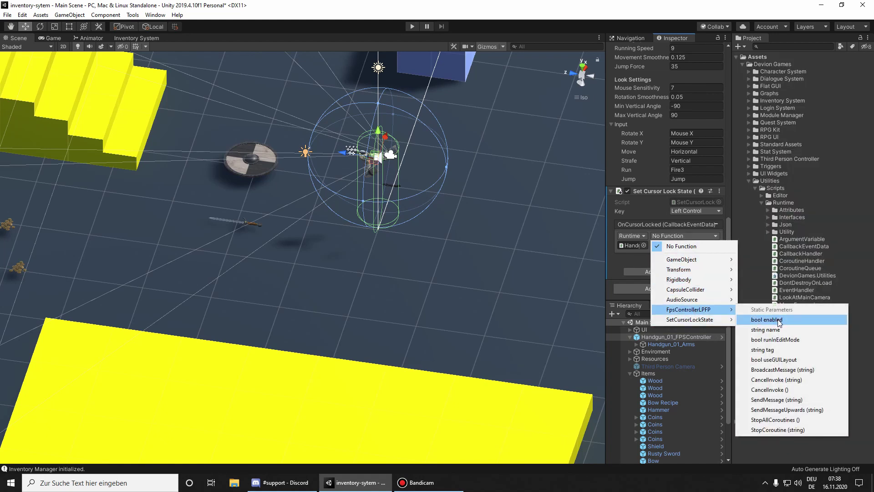
left_click(765, 319)
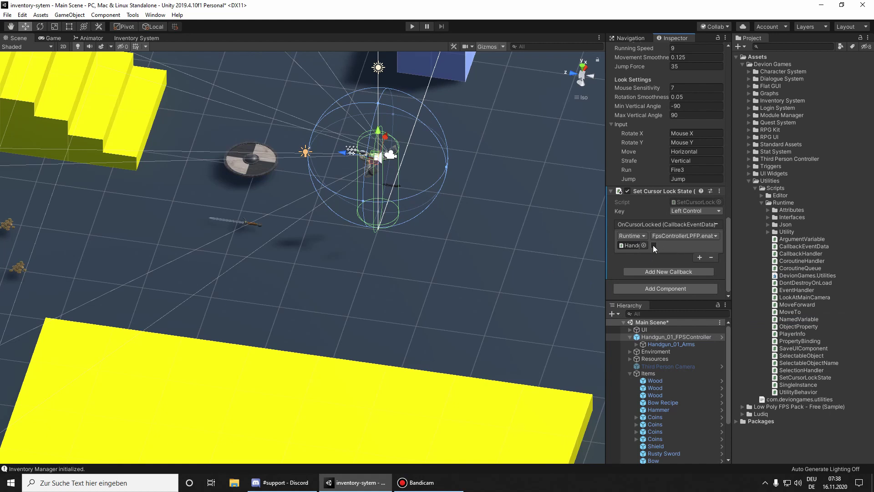
Step: Add an OnCursorUnlocked callback that sets FpsControllerLPFP.enabled to false on Handgun_01_FPSController
left_click(692, 270)
left_click(732, 288)
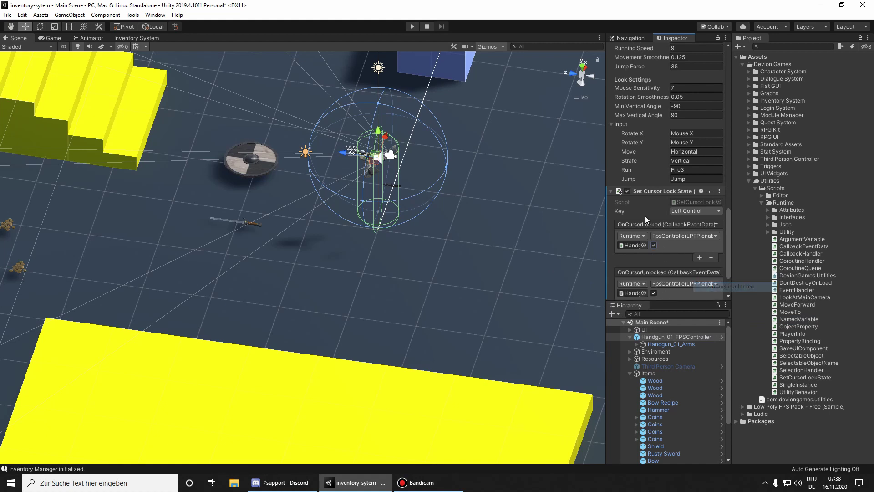
scroll(664, 247, "down", 3)
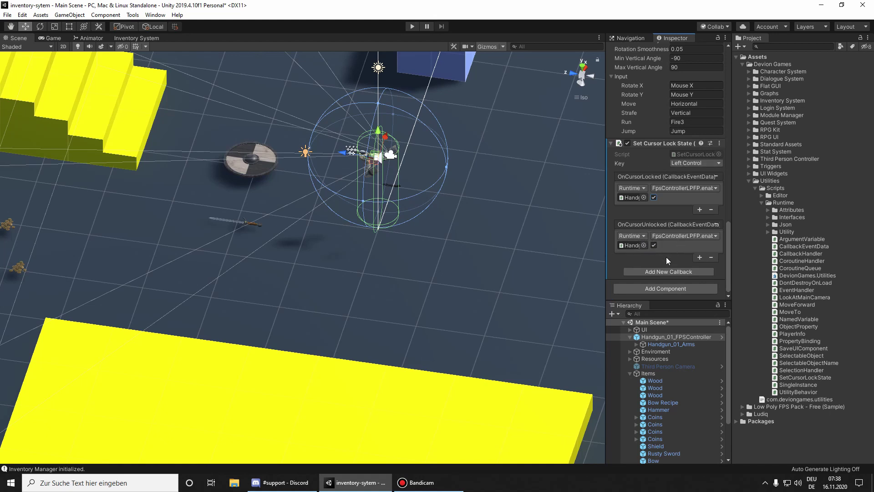
left_click(654, 245)
Step: Expand the Handgun_01_Arms hierarchy, widen the Inspector, and examine the components on Gun Camera and arms_handgun_01
right_click_drag(511, 237, 457, 231)
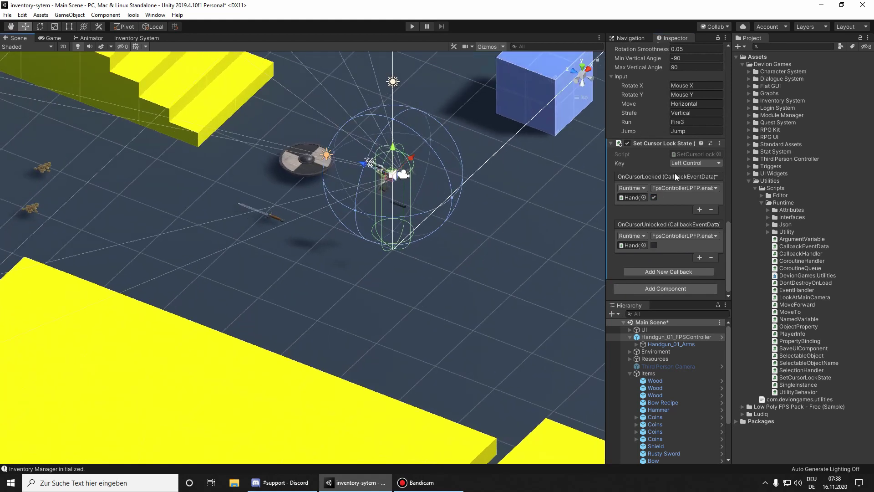
left_click(636, 345)
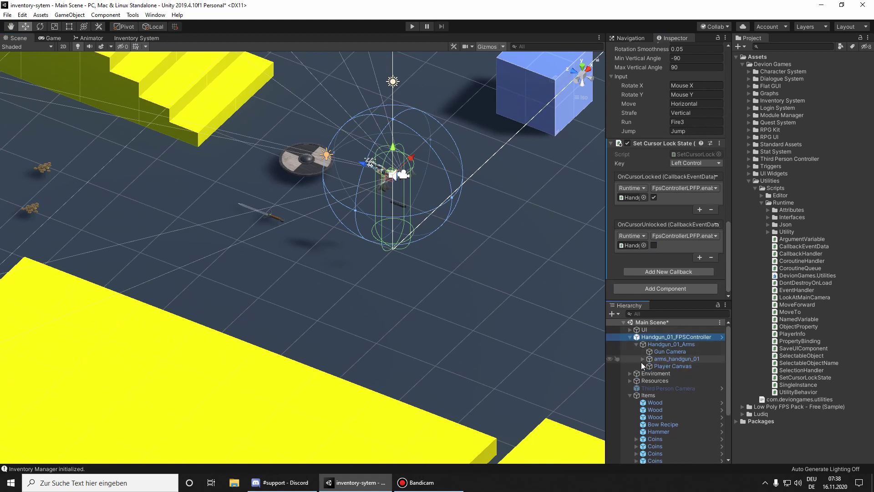
left_click(643, 360)
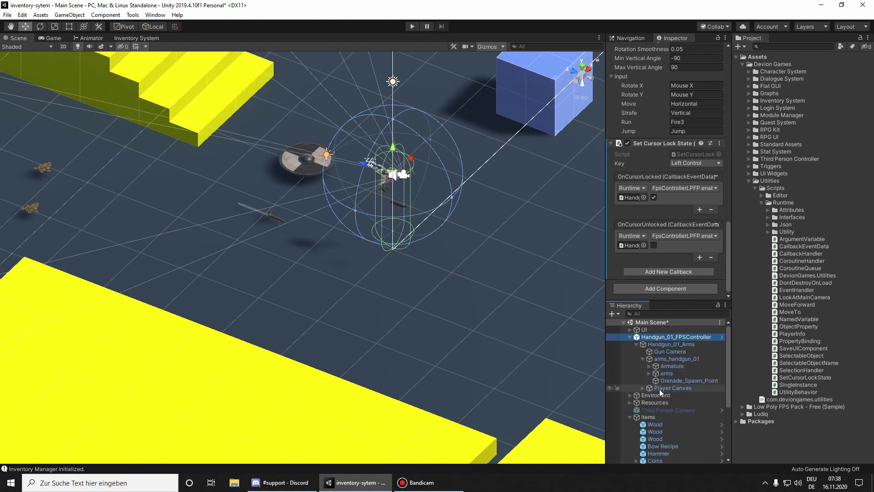
left_click(649, 373)
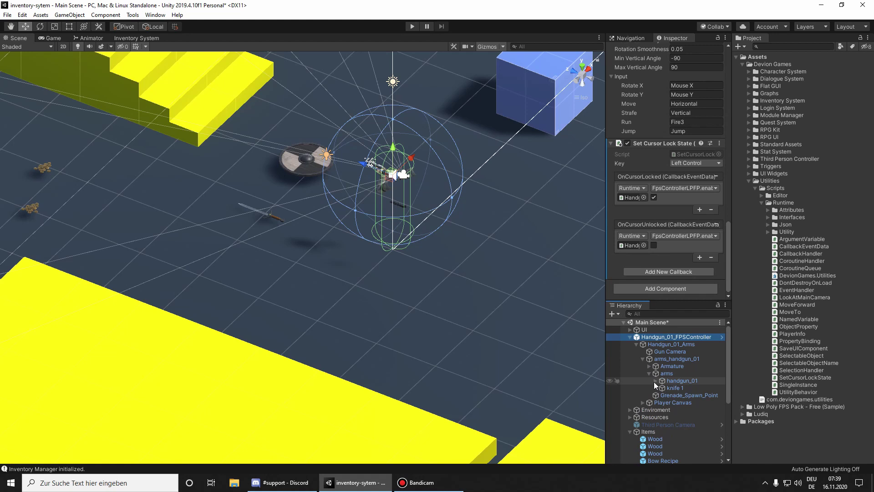
left_click(655, 381)
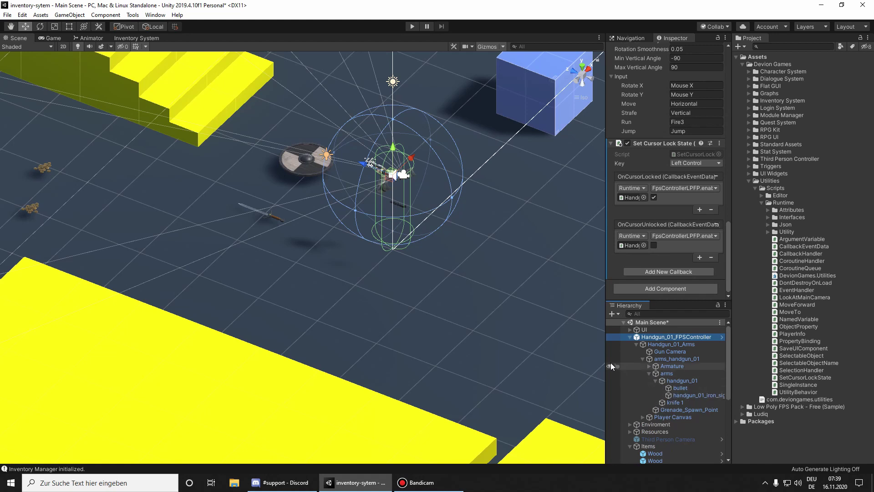
left_click_drag(605, 359, 520, 358)
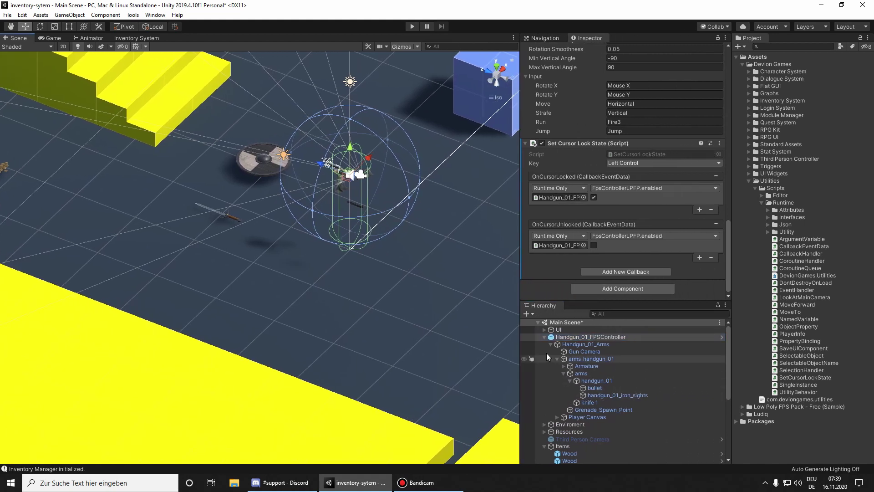
left_click(578, 353)
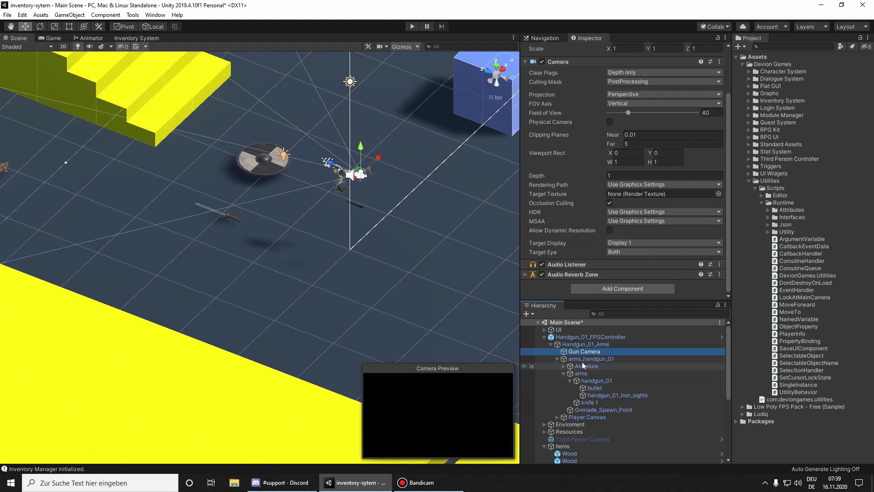
left_click(583, 360)
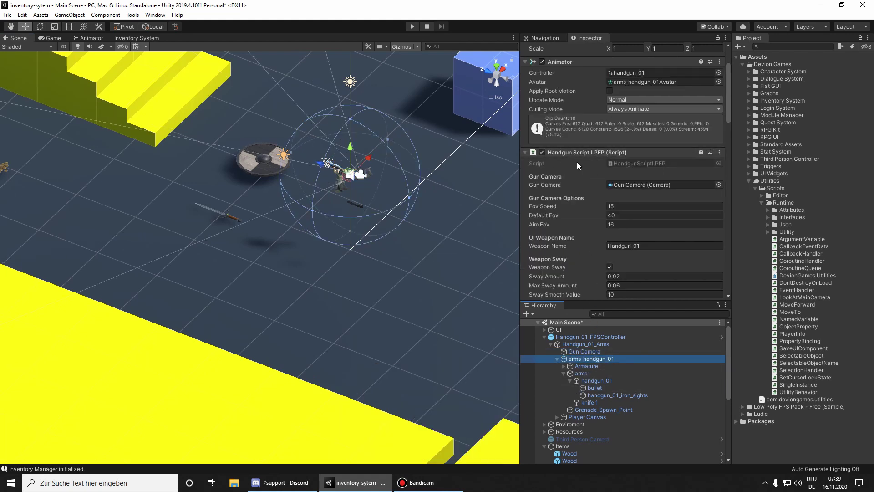
Step: Examine the Handgun Script LPFP and Audio Source settings of arms_handgun_01
scroll(577, 162, "down", 10)
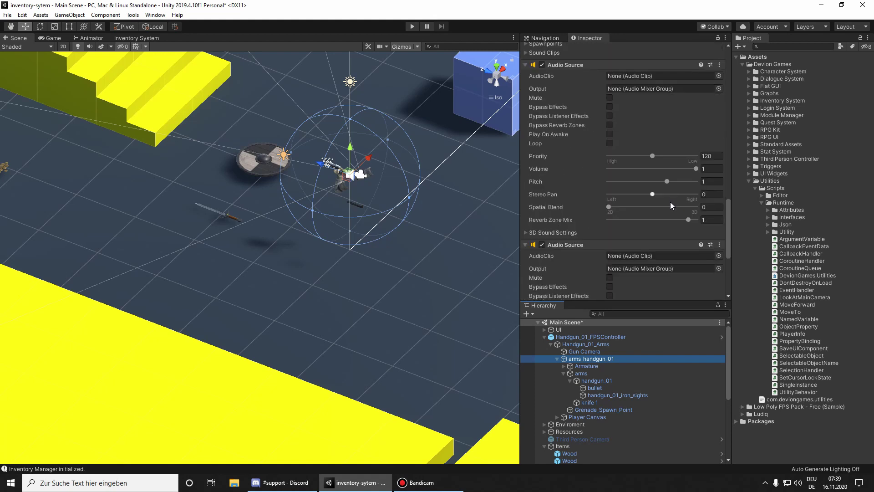
scroll(674, 212, "down", 3)
scroll(639, 143, "up", 15)
scroll(619, 159, "down", 8)
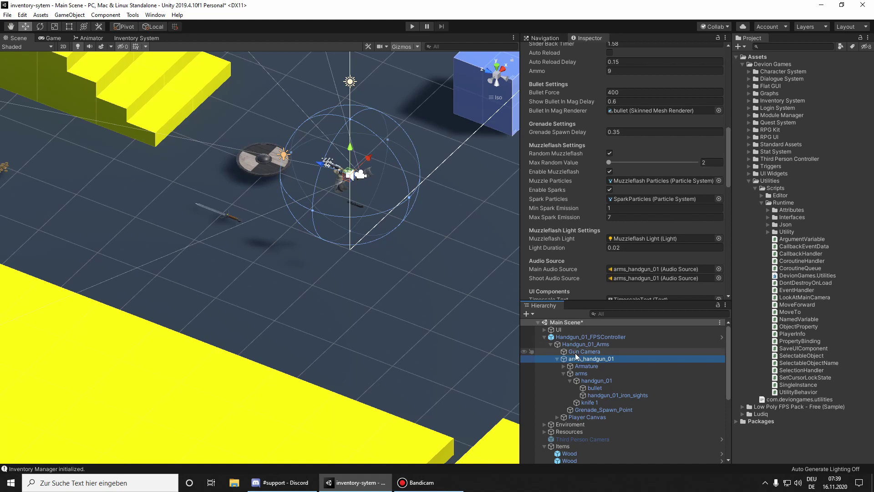
scroll(601, 160, "down", 6)
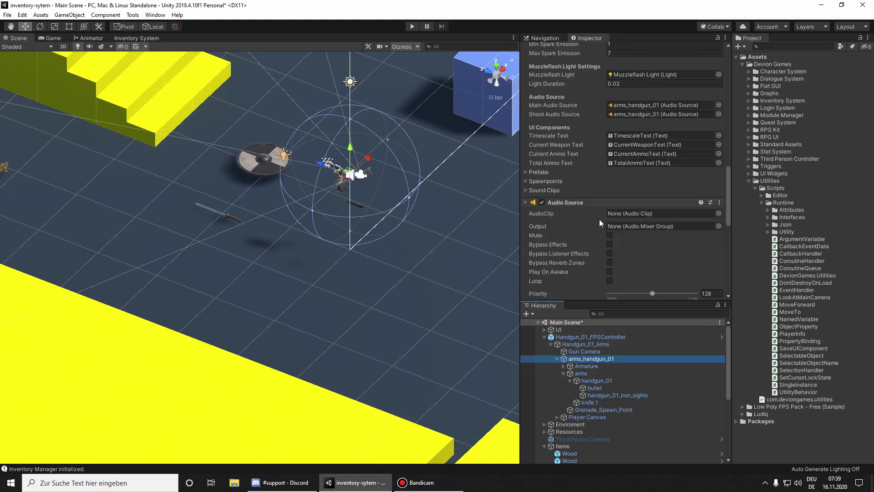
Step: Add a second OnCursorLocked entry on Handgun_01_FPSController that sets HandgunScriptLPFP.enabled to true on arms_handgun_01
left_click(587, 337)
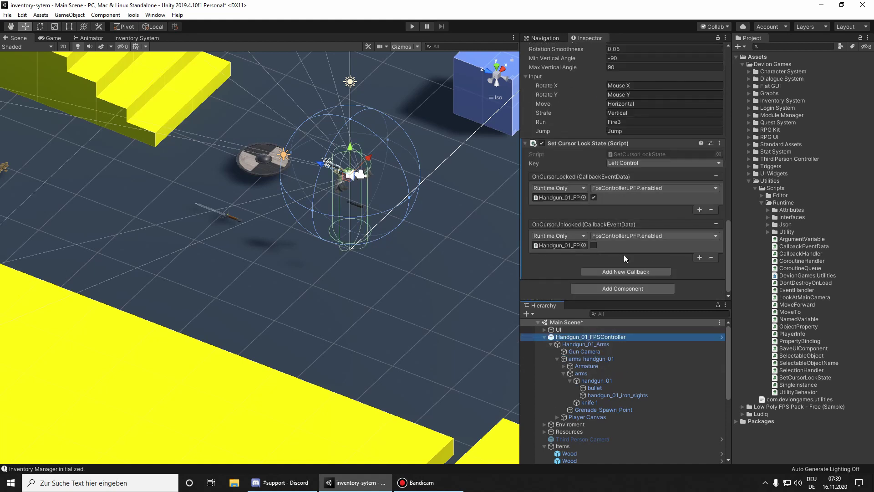
left_click(700, 210)
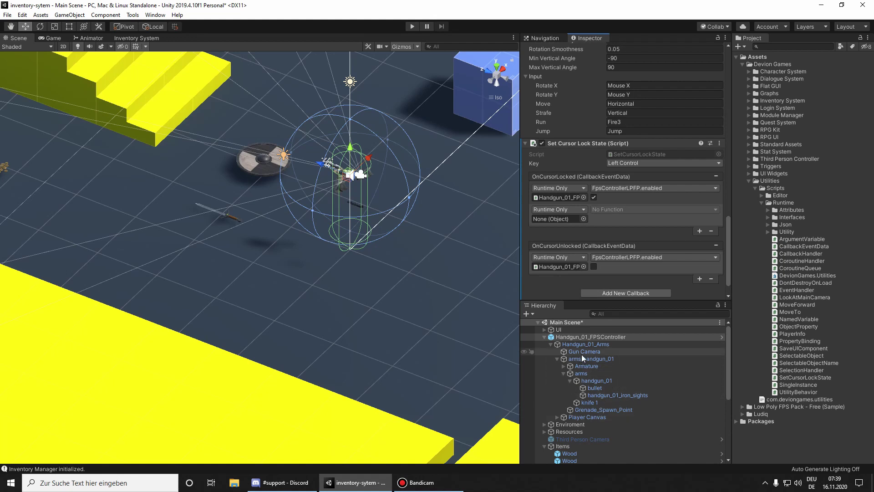
left_click_drag(600, 358, 565, 195)
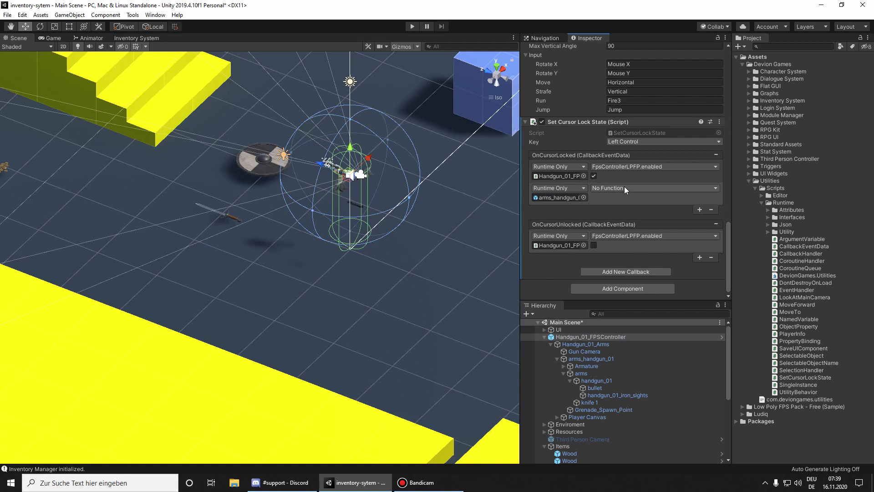
left_click(625, 188)
mouse_move(644, 241)
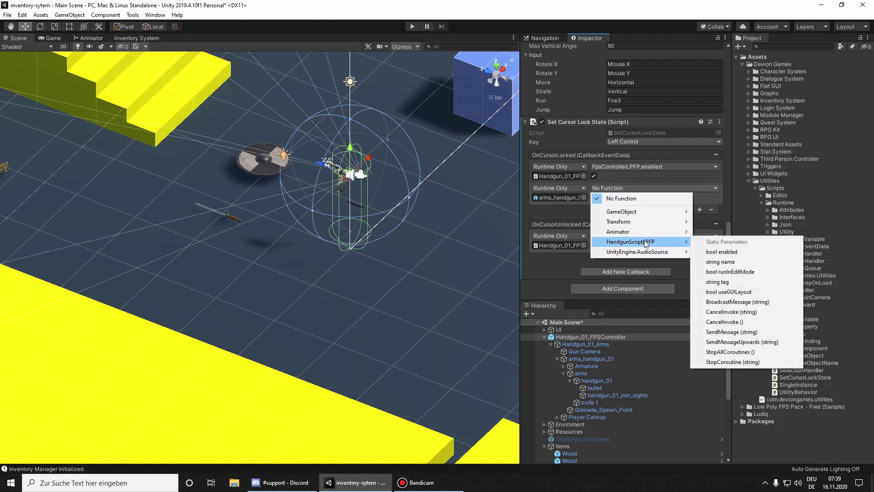
left_click(723, 251)
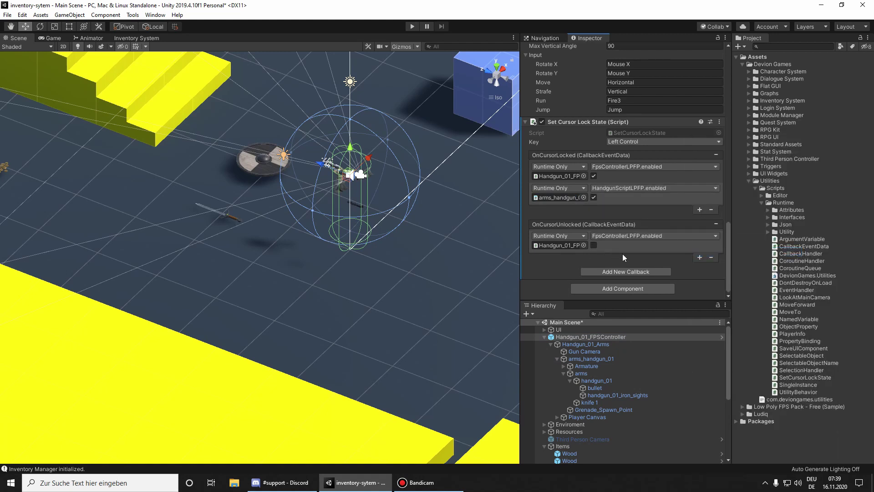
Step: Add a second OnCursorUnlocked entry that sets HandgunScriptLPFP.enabled to false on arms_handgun_01
left_click(700, 258)
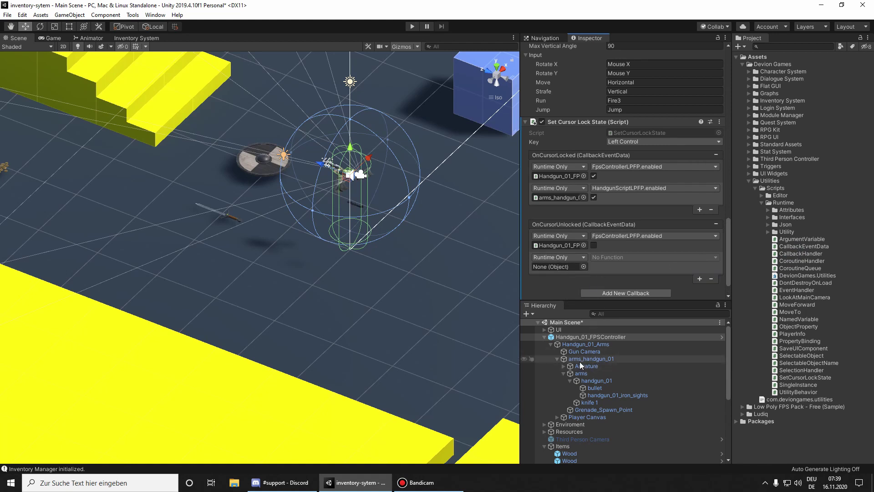
left_click_drag(581, 359, 558, 269)
left_click(621, 257)
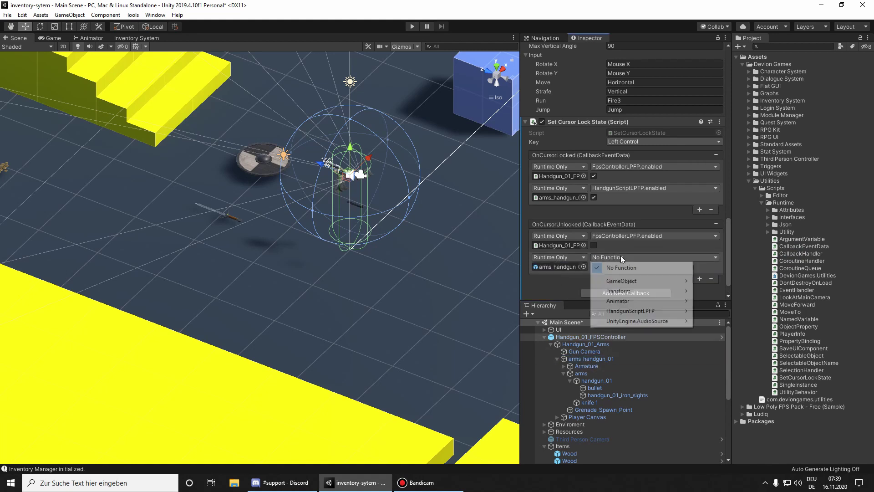
mouse_move(637, 315)
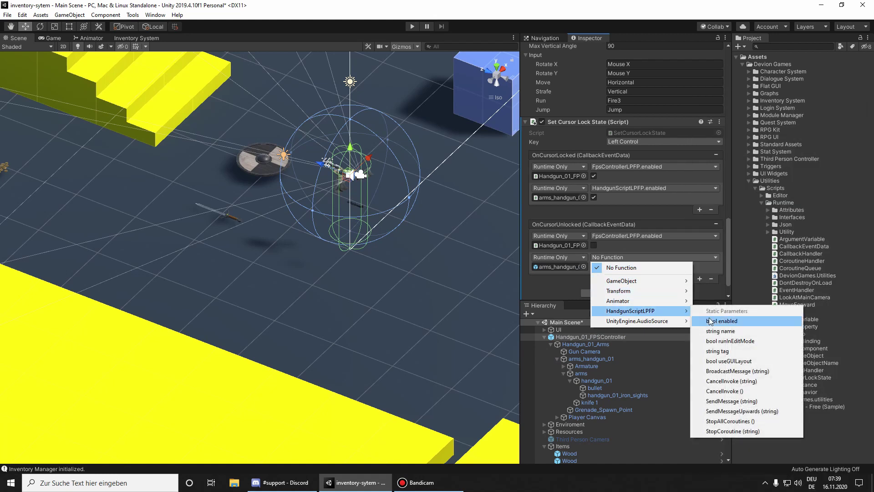
left_click(723, 322)
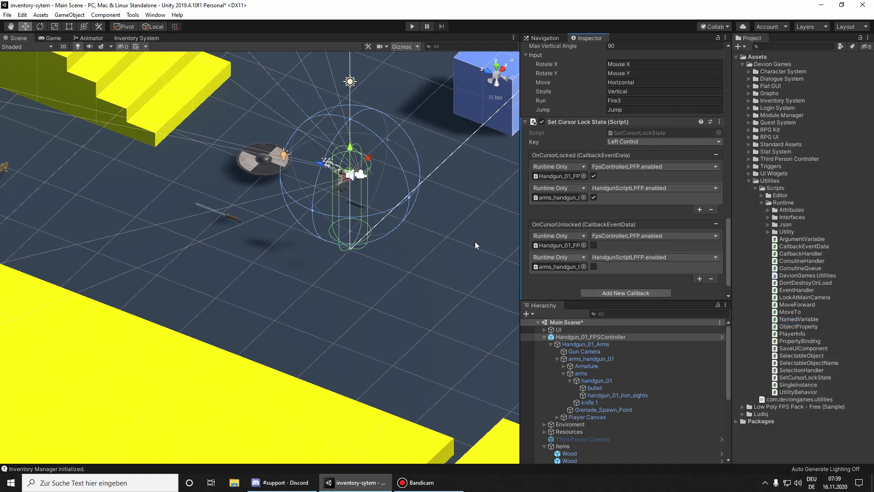
Step: Save the scene and widen the Scene view by narrowing the Inspector
left_click(7, 15)
left_click(18, 51)
left_click_drag(521, 162, 644, 159)
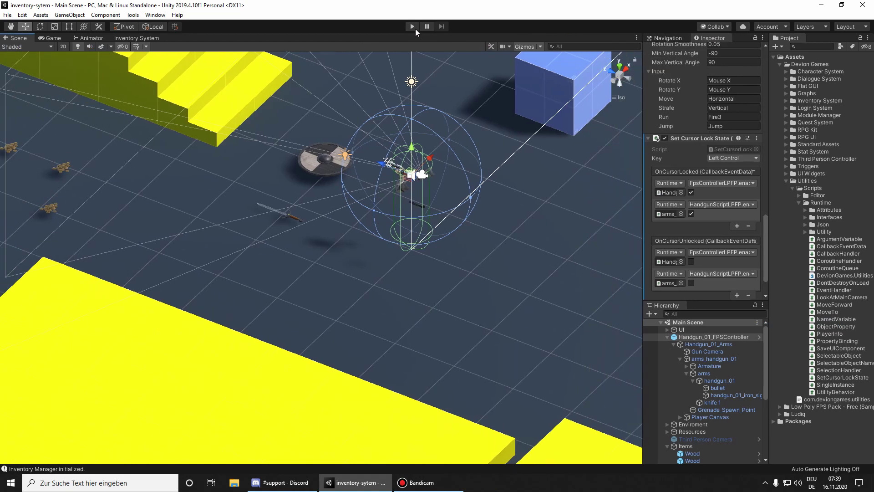
Step: Start play mode and test walking, the knife attack and the weapon inspection
left_click(413, 27)
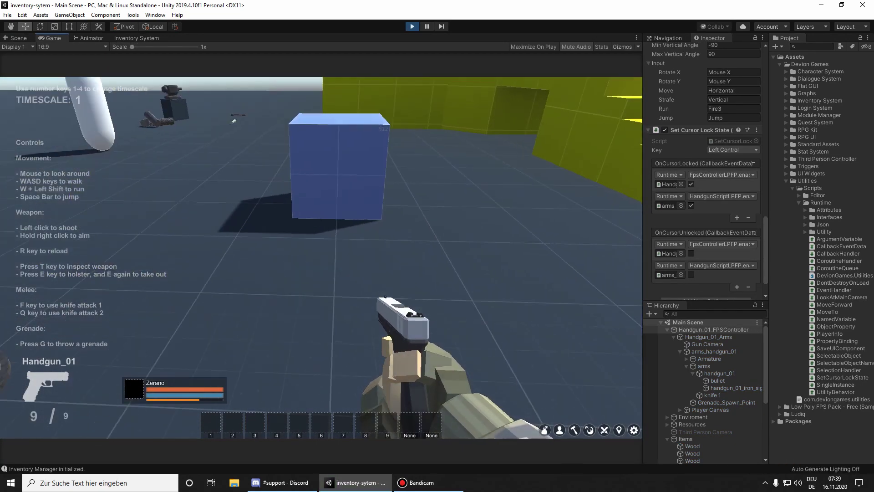
key("f")
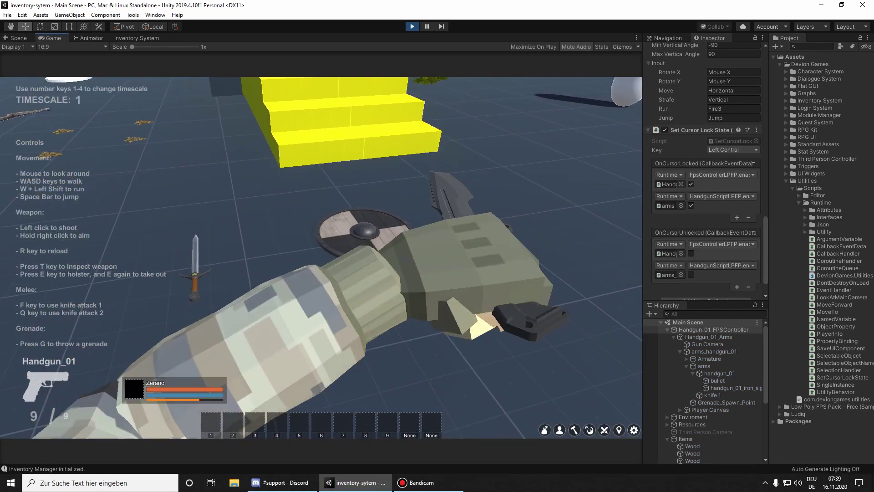
key("w")
key("f")
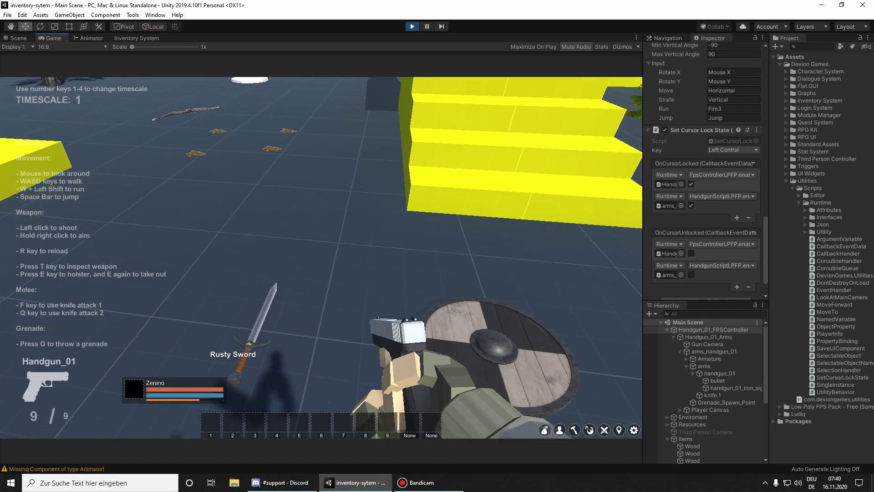
key("t")
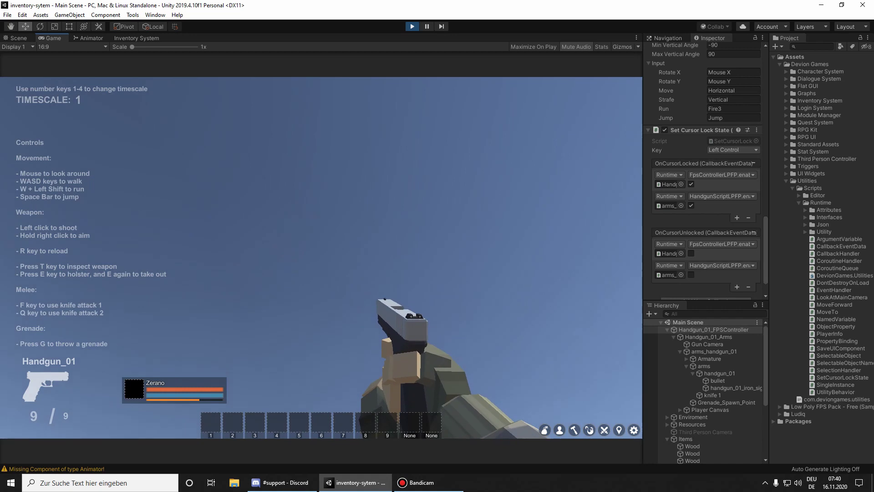
Step: Unlock the cursor in the running game and test toggling the inventory and moving its window
key("ctrl")
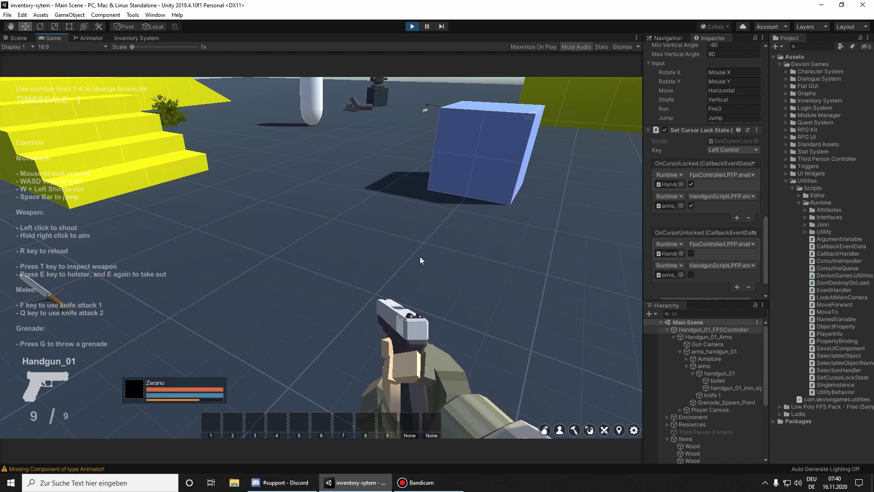
left_click(546, 431)
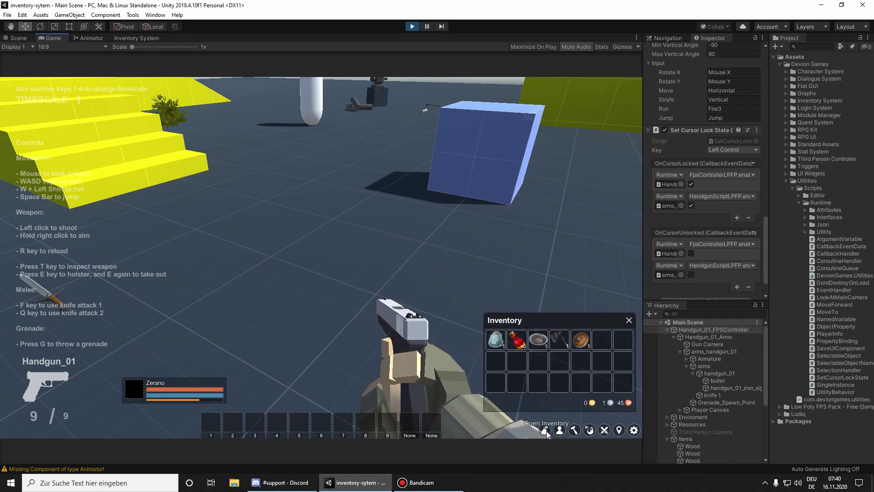
left_click(545, 431)
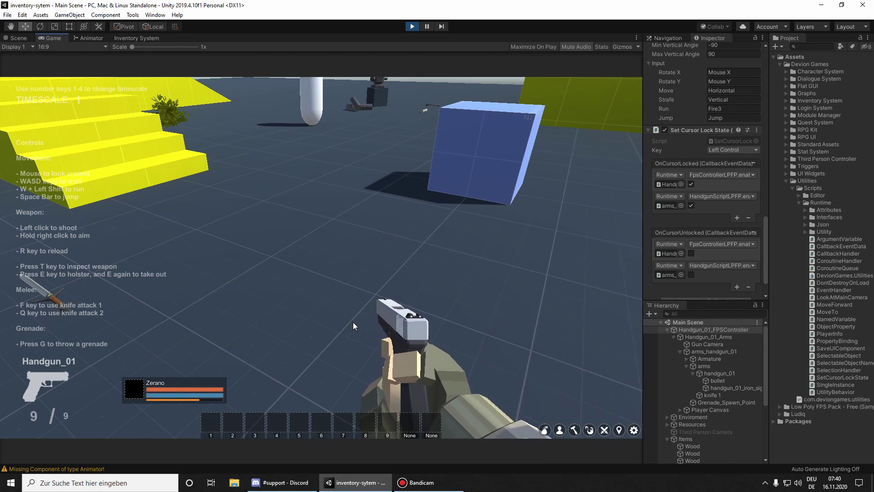
left_click(544, 430)
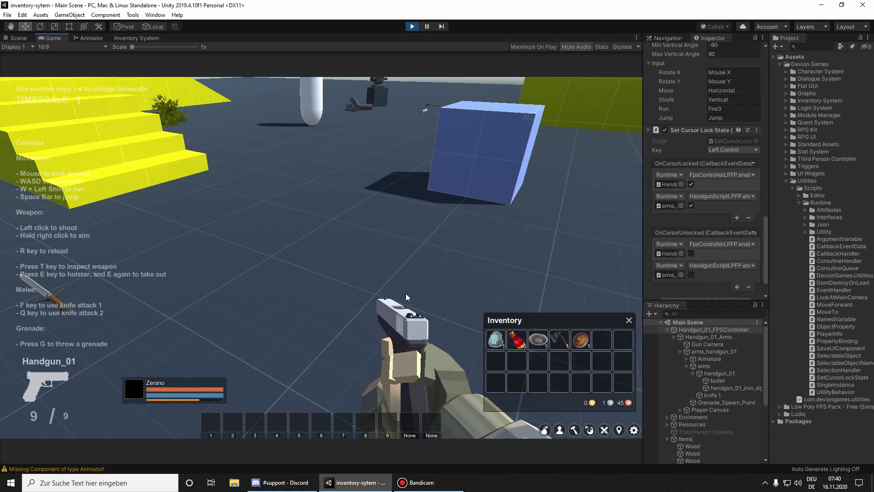
left_click_drag(551, 327, 565, 348)
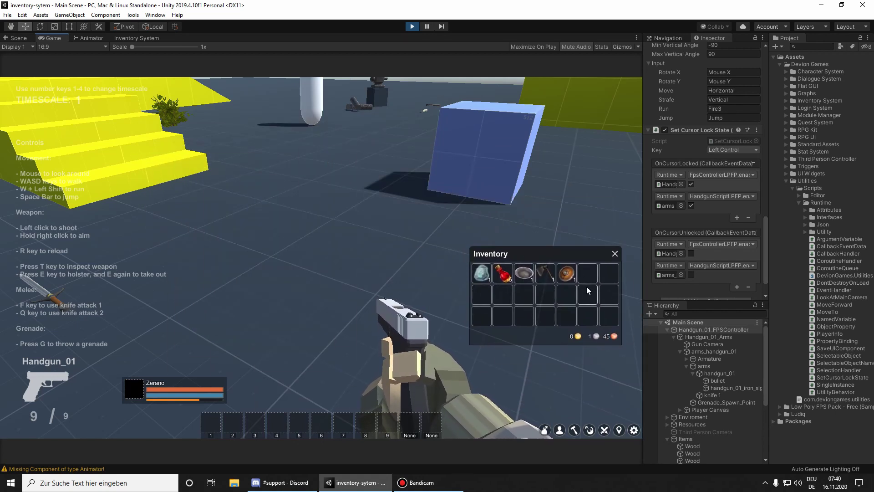
mouse_move(574, 281)
mouse_move(567, 256)
left_mouse_down()
mouse_move(570, 240)
mouse_move(570, 266)
left_mouse_up()
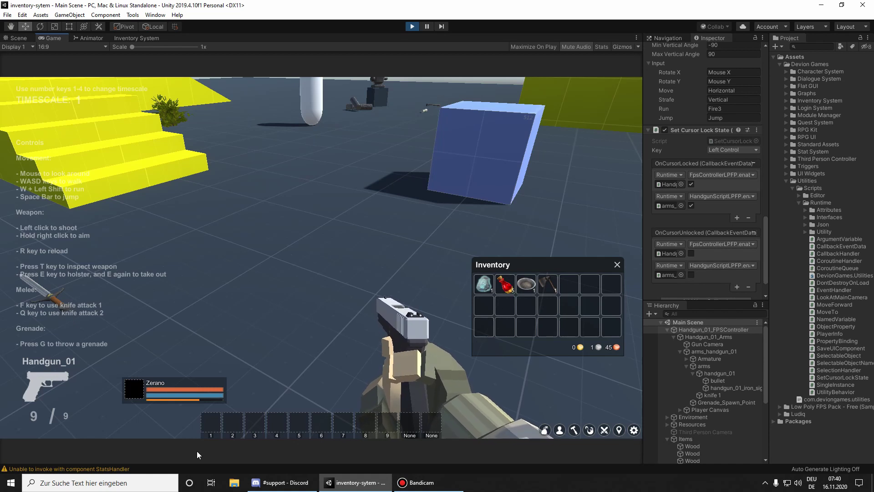
Step: Read the StatsHandler warning's details in the Console and stop play mode
left_click(17, 471)
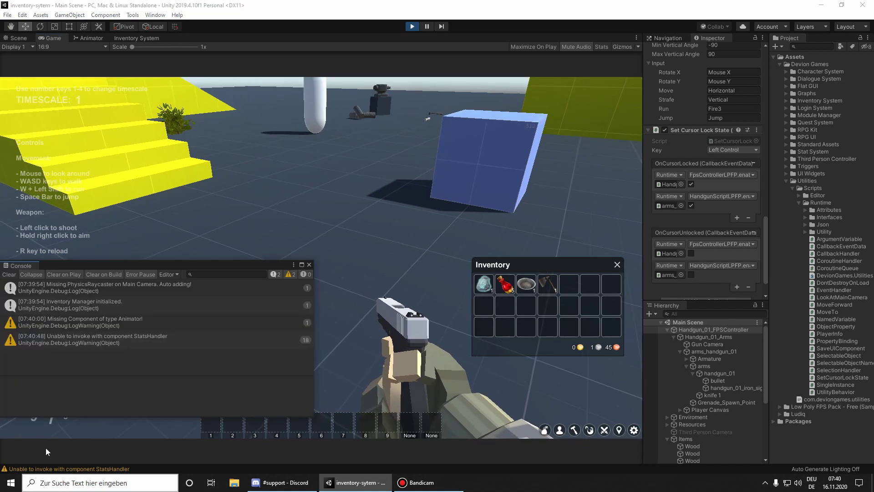
left_click(67, 342)
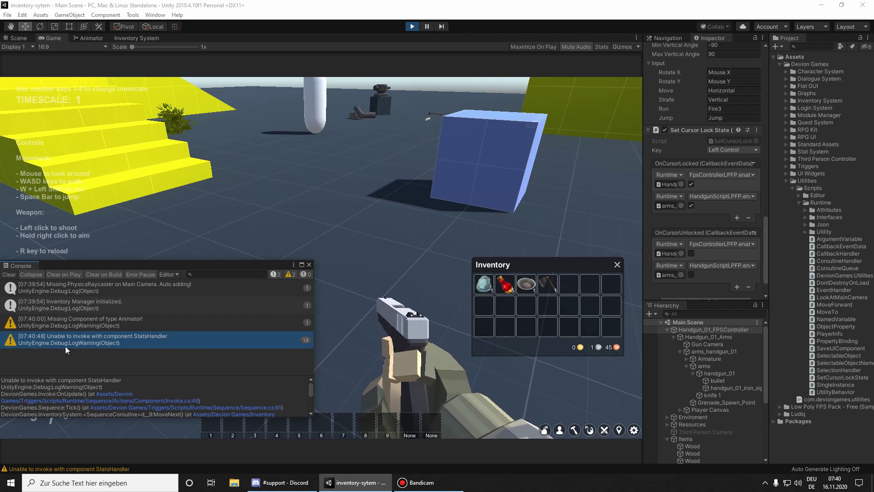
left_click(411, 27)
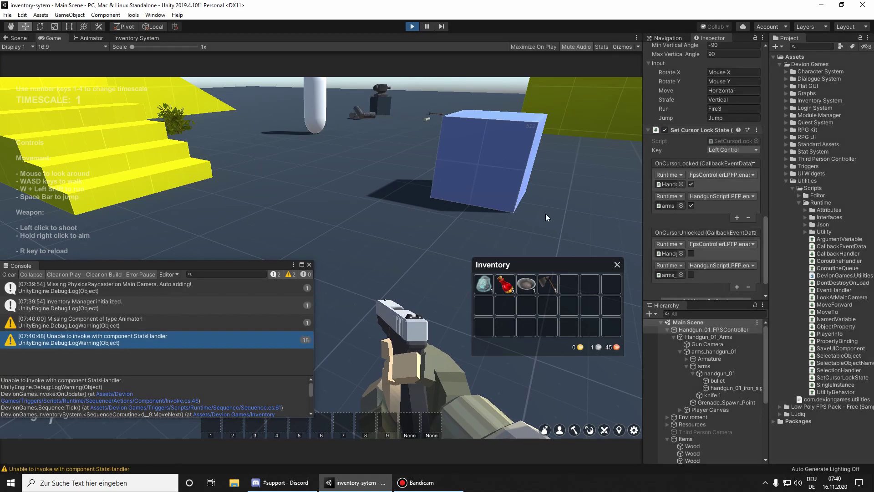
Step: Add a Stats Handler component to Handgun_01_FPSController
left_click(668, 337)
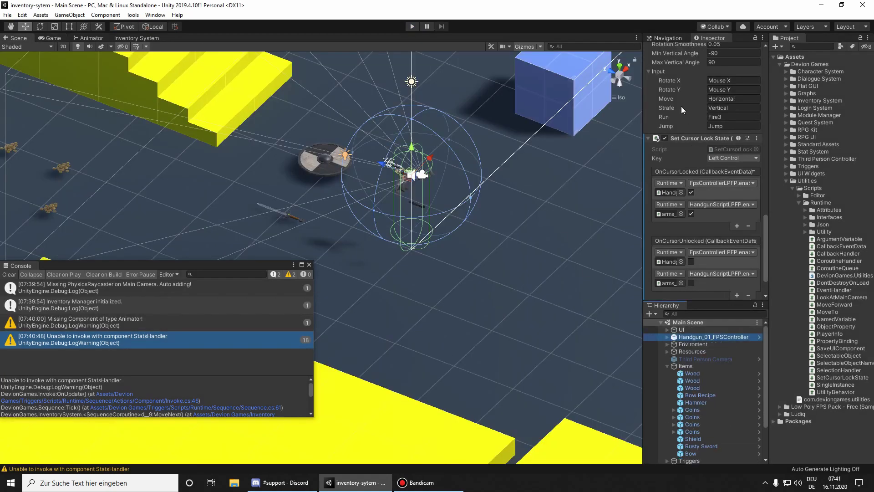
scroll(681, 105, "down", 2)
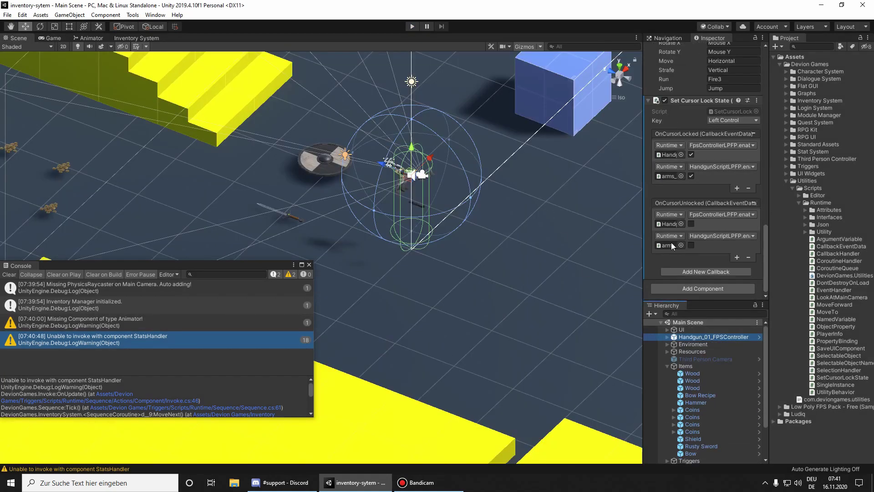
left_click(668, 366)
key("F2")
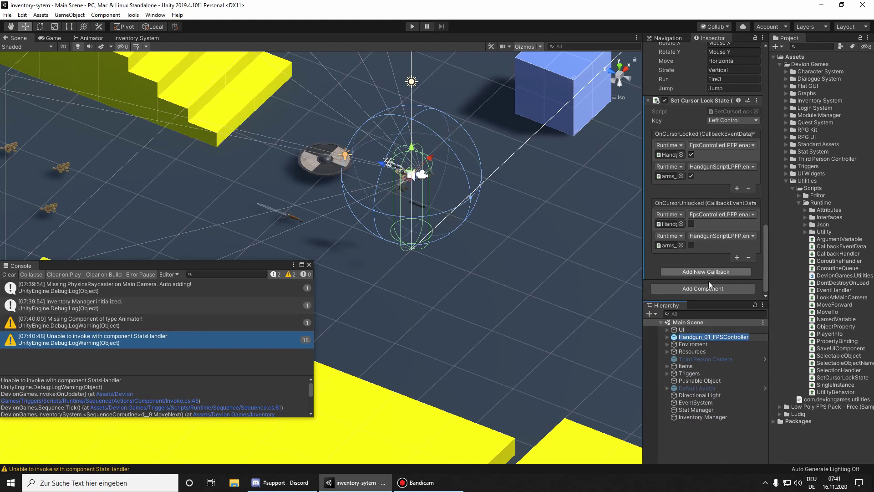
left_click(706, 289)
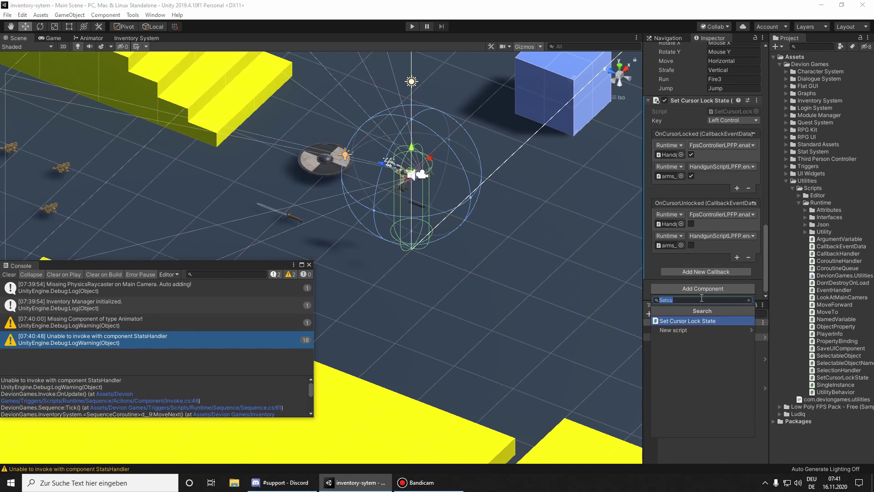
type("Stats")
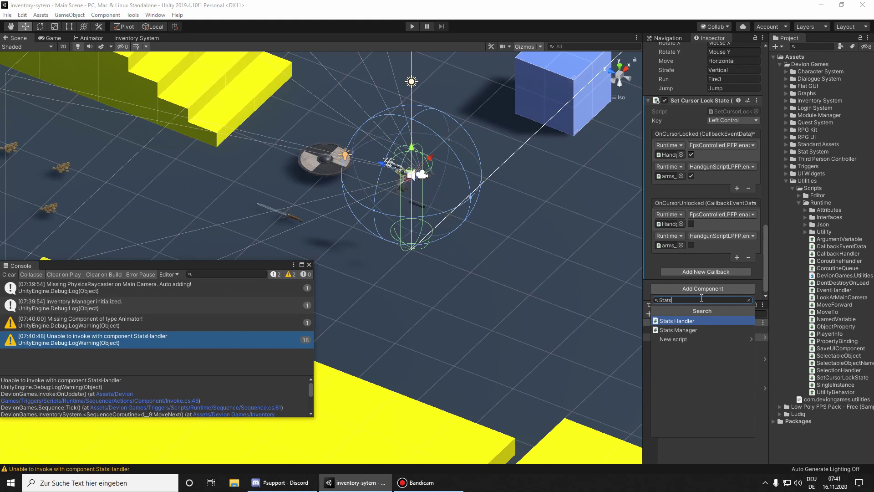
key("Return")
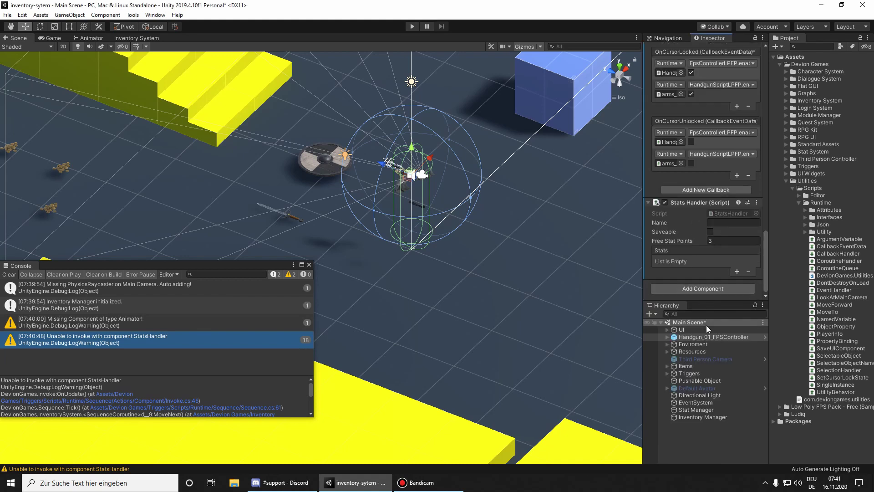
Step: Copy the Stats Handler component of Default Avatar and look through its stats list
left_click(692, 389)
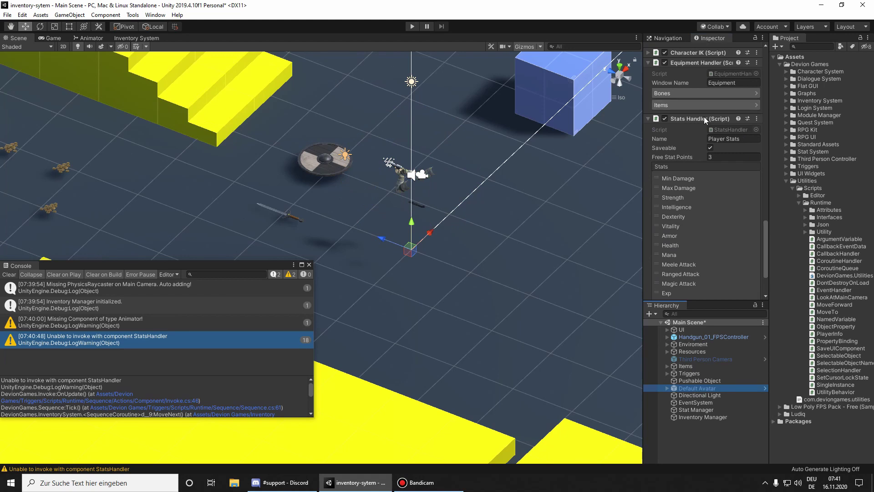
right_click(702, 118)
left_click(734, 173)
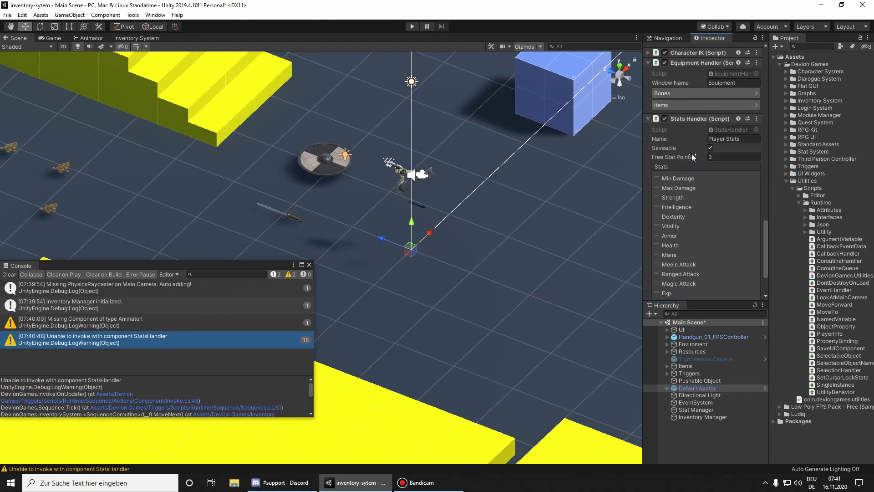
scroll(719, 223, "down", 3)
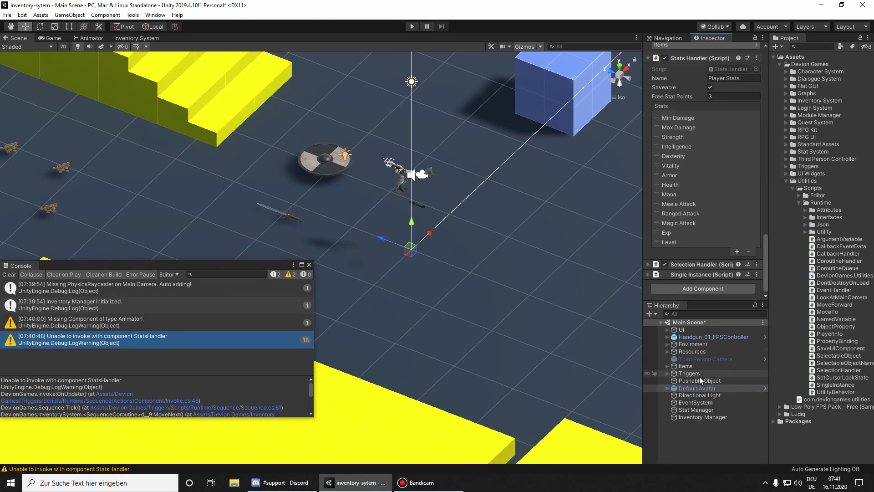
Step: Paste the copied component values into the Stats Handler of Handgun_01_FPSController
left_click(712, 337)
right_click(695, 206)
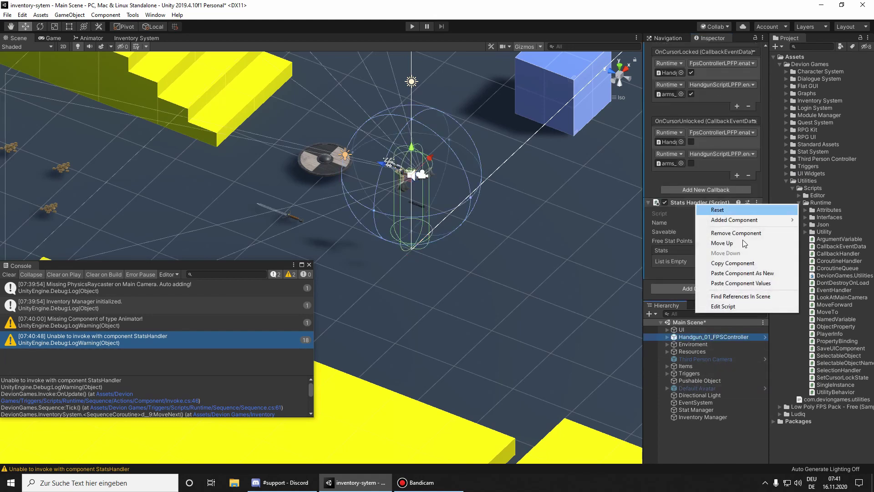
left_click(758, 286)
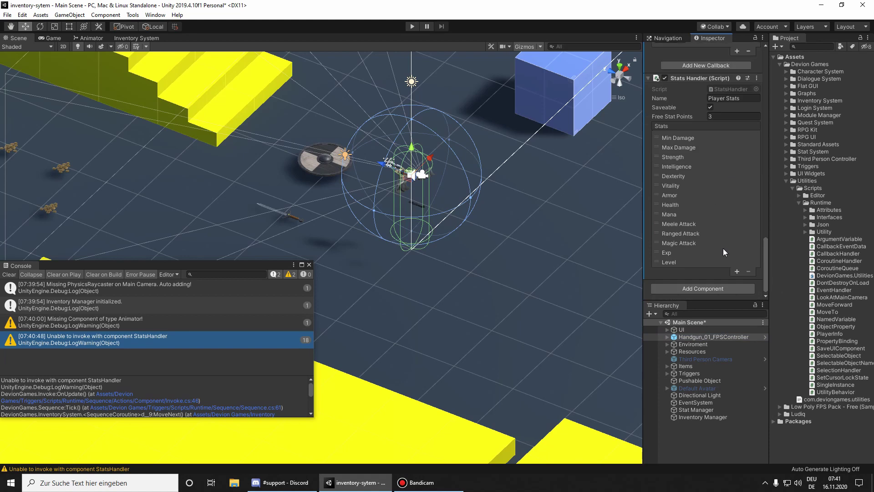
scroll(678, 133, "up", 10)
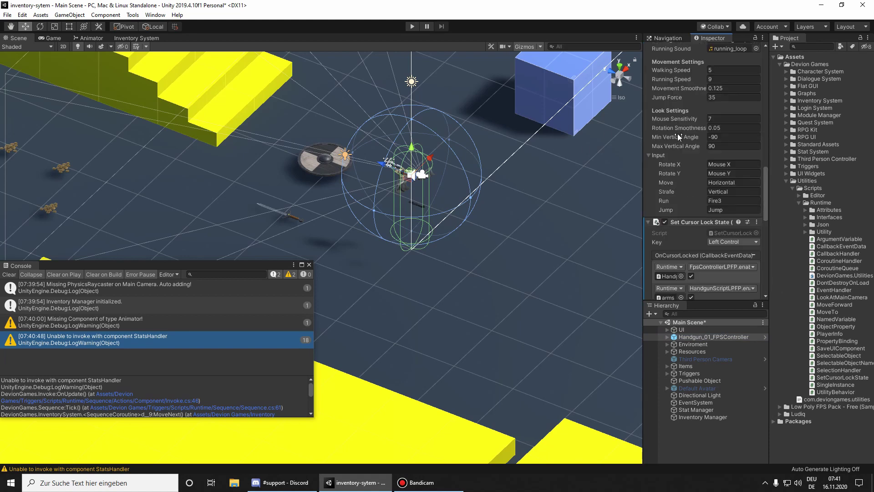
Step: Clear the Console and play-test the scene with the inventory open and the cursor lock toggled, closing the Console window
left_click(9, 274)
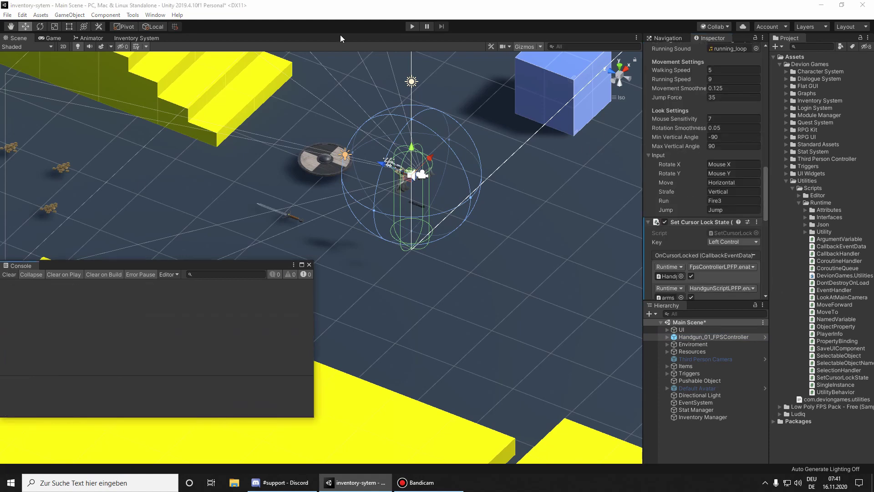
left_click(412, 26)
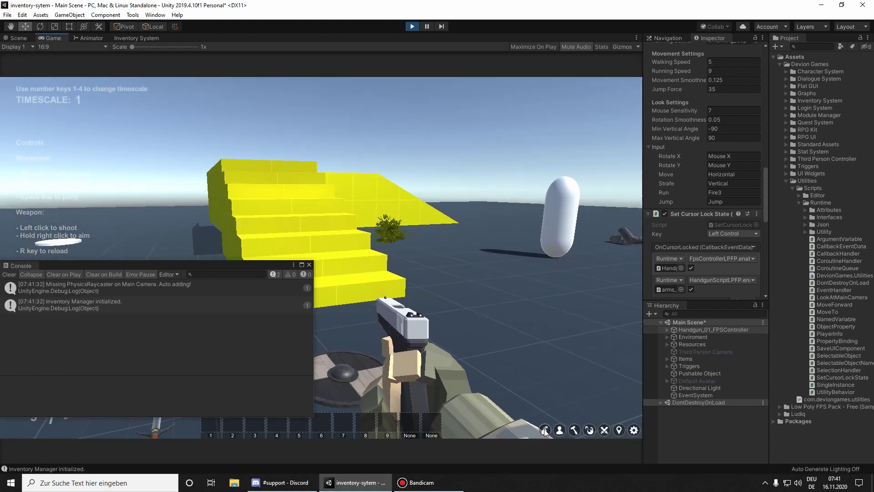
left_click(545, 430)
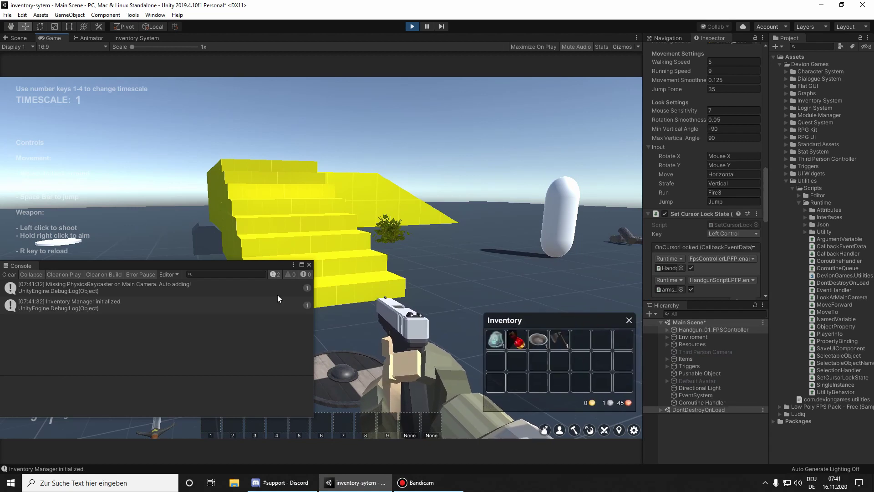
left_click(308, 264)
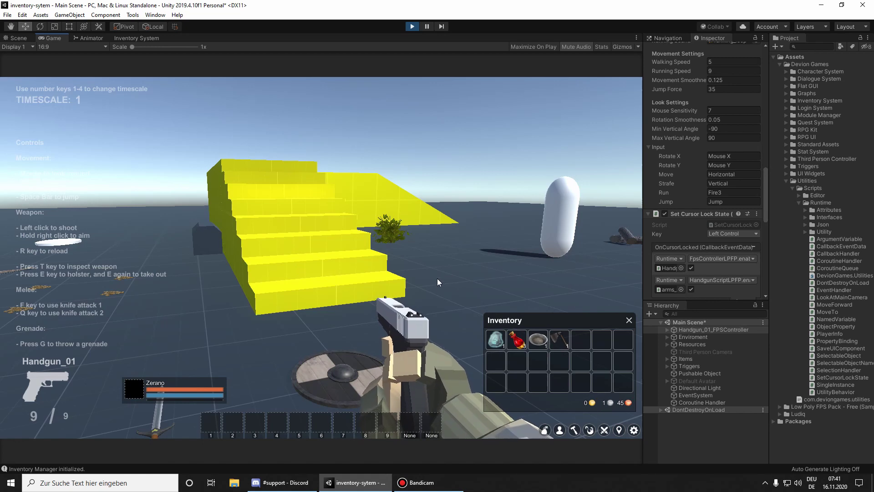
key("ctrl")
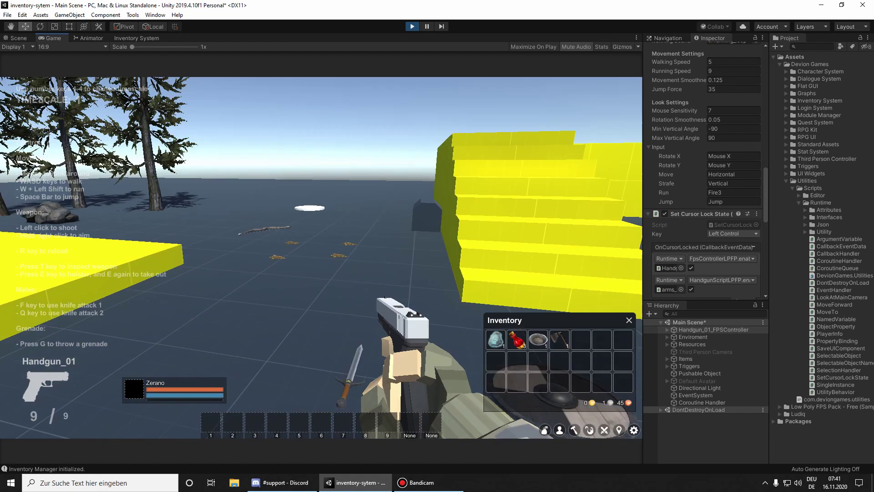
key("Escape")
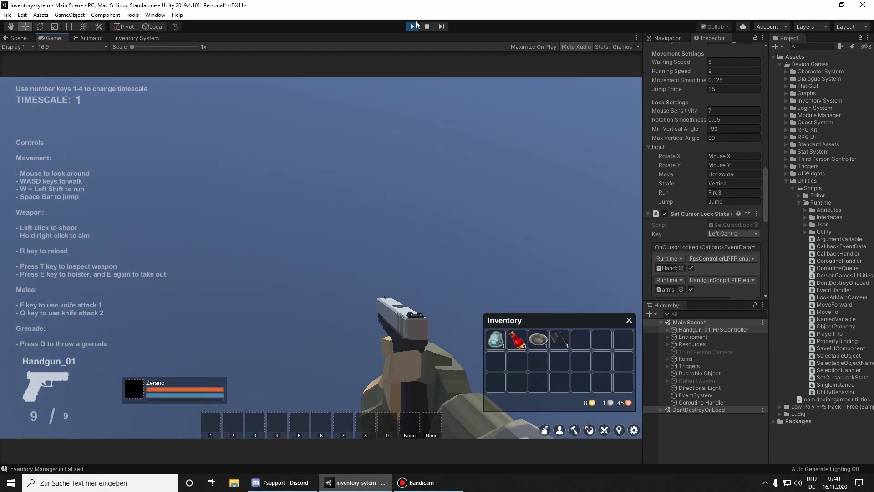
left_click(415, 25)
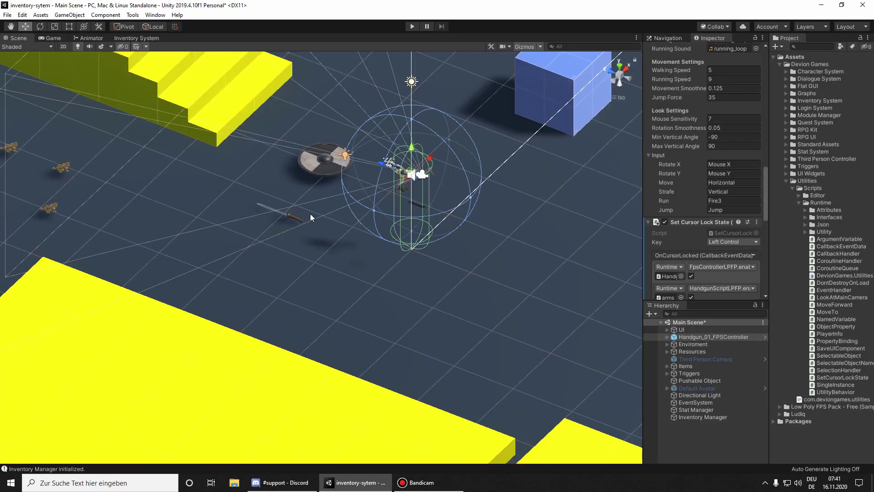
Step: Show the animator controller of arms_handgun_01 inside the Handgun_01_FPSController hierarchy
middle_click_drag(199, 255, 408, 260)
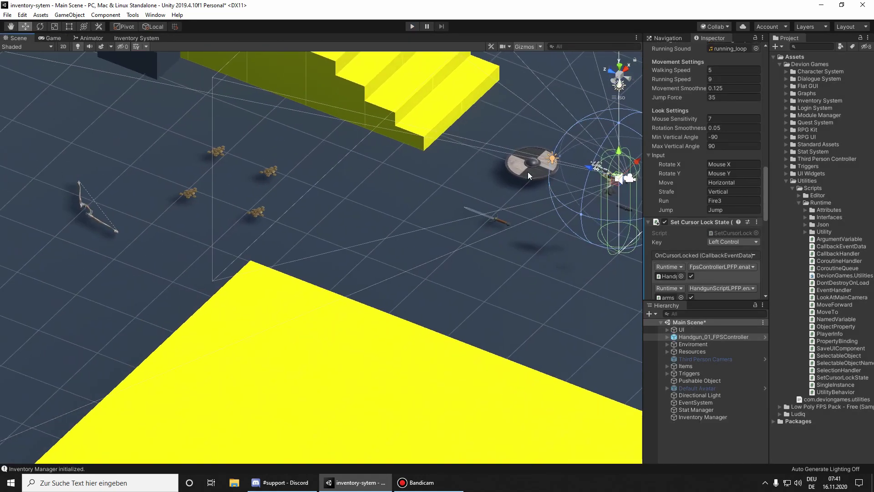
left_click(91, 39)
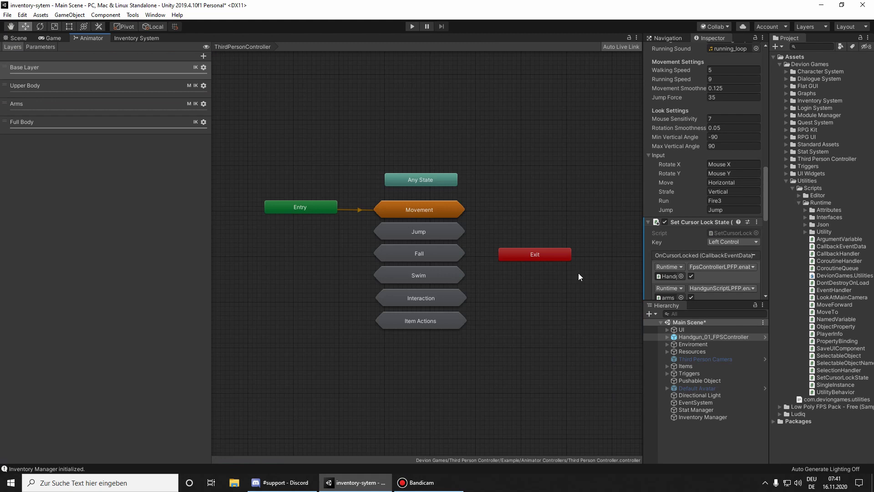
left_click(712, 337)
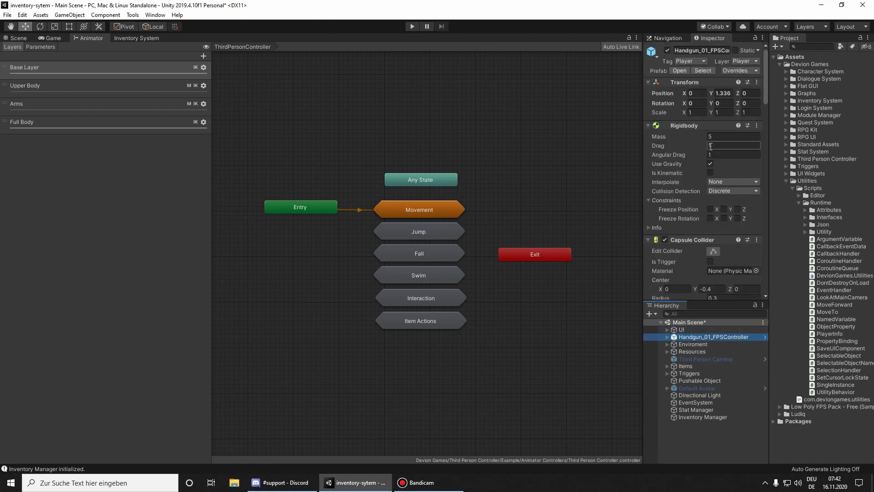
scroll(697, 182, "down", 10)
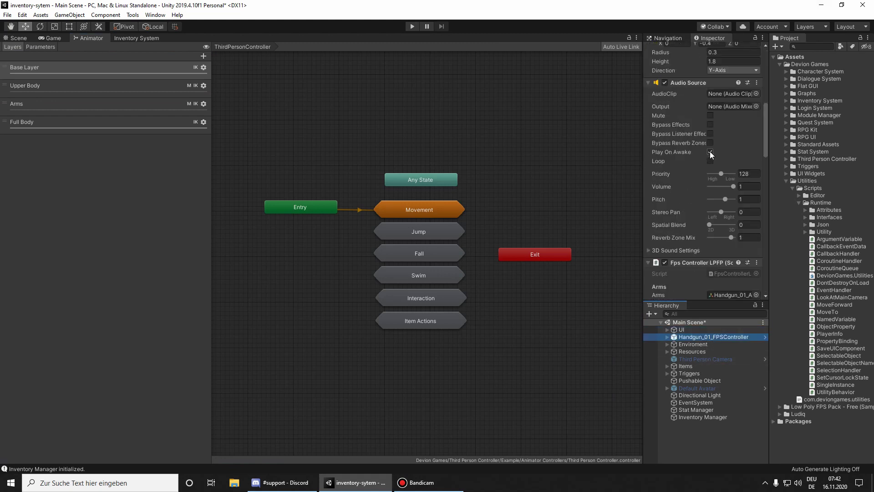
left_click(667, 337)
left_click(712, 344)
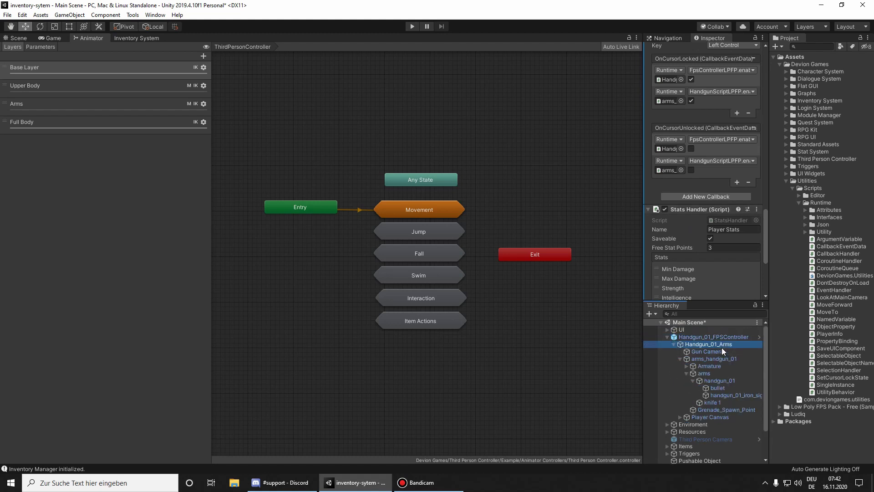
left_click(712, 359)
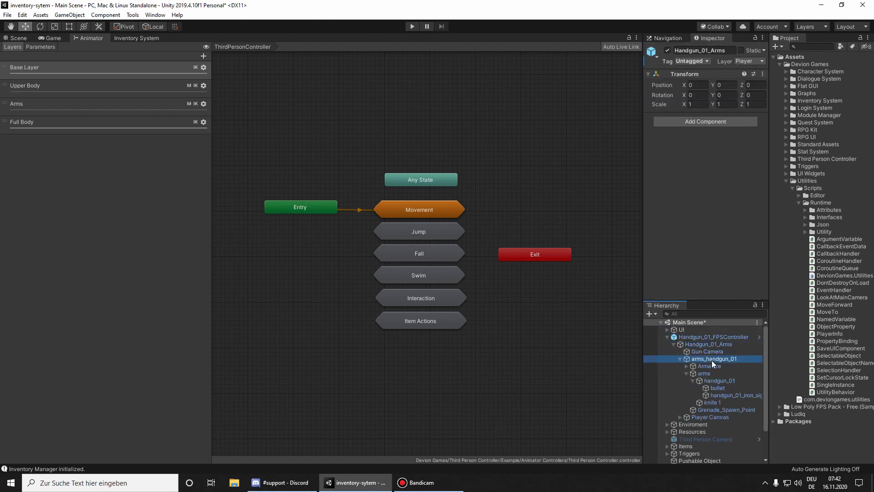
Step: Examine the states and transitions of the handgun animator's Base Layer and the components on Handgun_01_FPSController
scroll(530, 209, "down", 2)
middle_click_drag(492, 219, 652, 164)
scroll(519, 232, "up", 5)
scroll(455, 234, "up", 4)
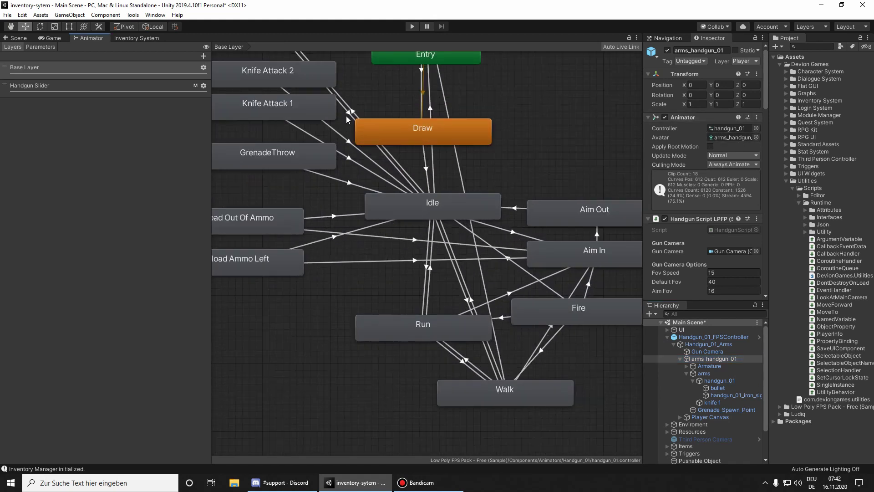
middle_click_drag(507, 185, 301, 318)
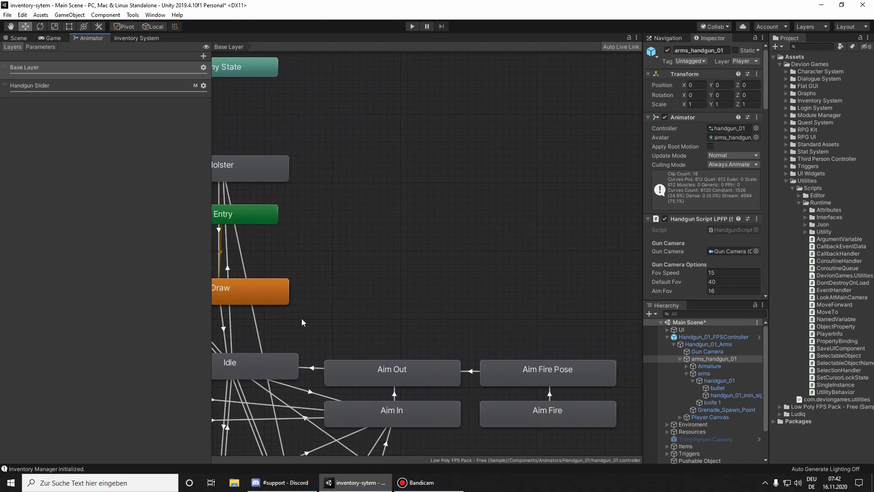
mouse_move(417, 295)
middle_mouse_down()
mouse_move(410, 185)
mouse_move(498, 94)
mouse_move(531, 130)
middle_mouse_up()
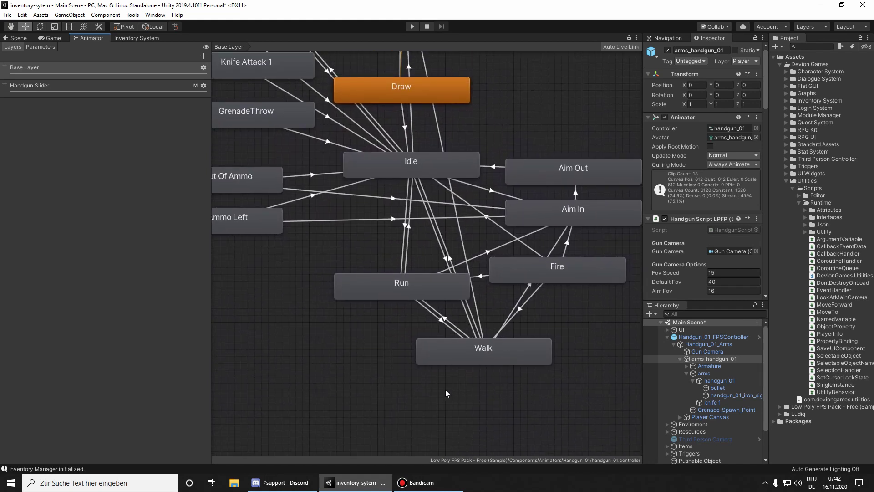
mouse_move(446, 392)
middle_mouse_down()
mouse_move(433, 314)
mouse_move(424, 336)
mouse_move(416, 254)
mouse_move(495, 437)
mouse_move(457, 409)
middle_mouse_up()
middle_click_drag(403, 375, 388, 340)
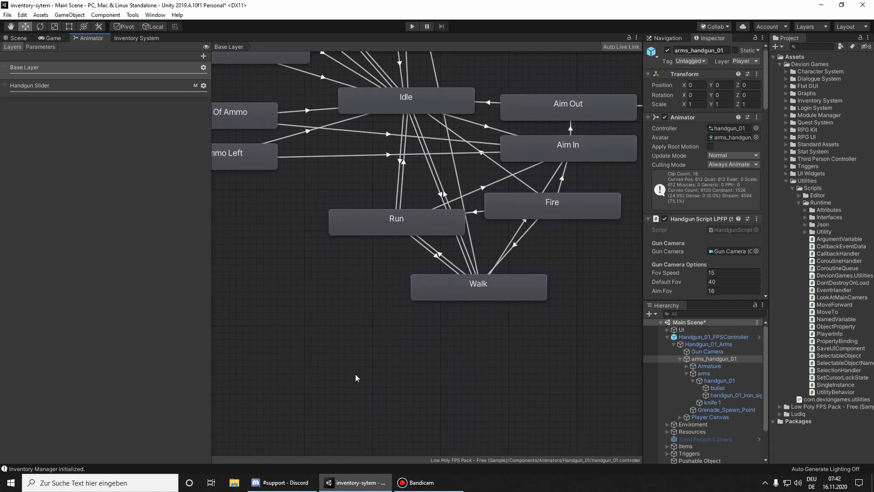
left_click(330, 318)
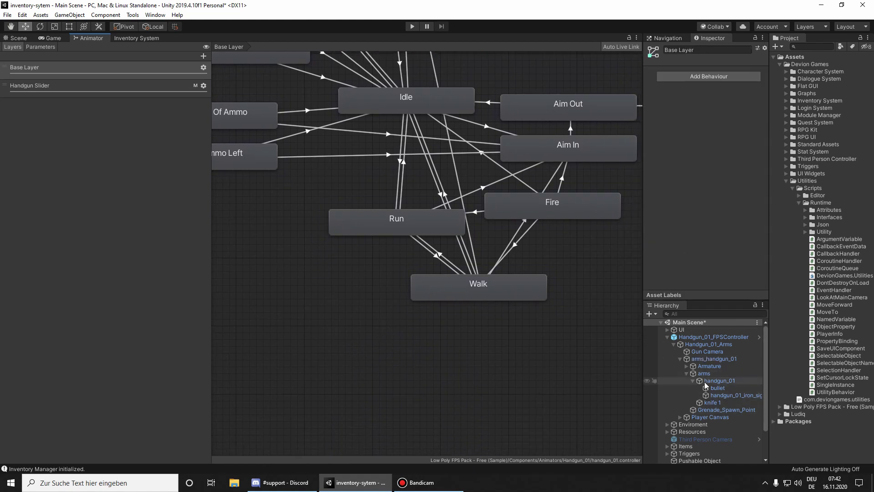
middle_click_drag(425, 393, 234, 410)
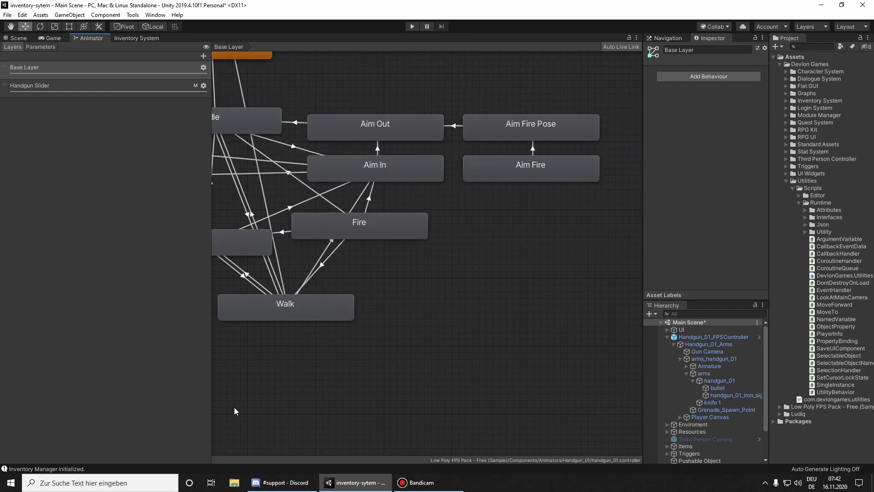
middle_click_drag(319, 356, 414, 414)
left_click(728, 338)
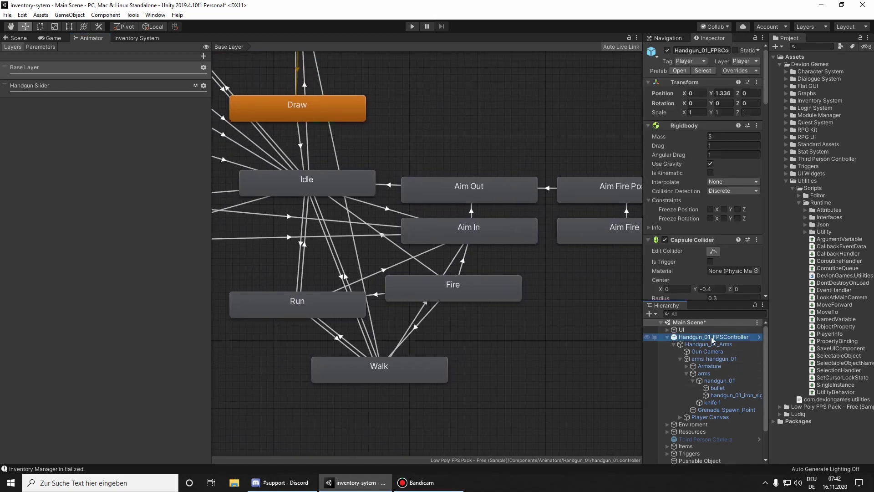
scroll(706, 205, "down", 10)
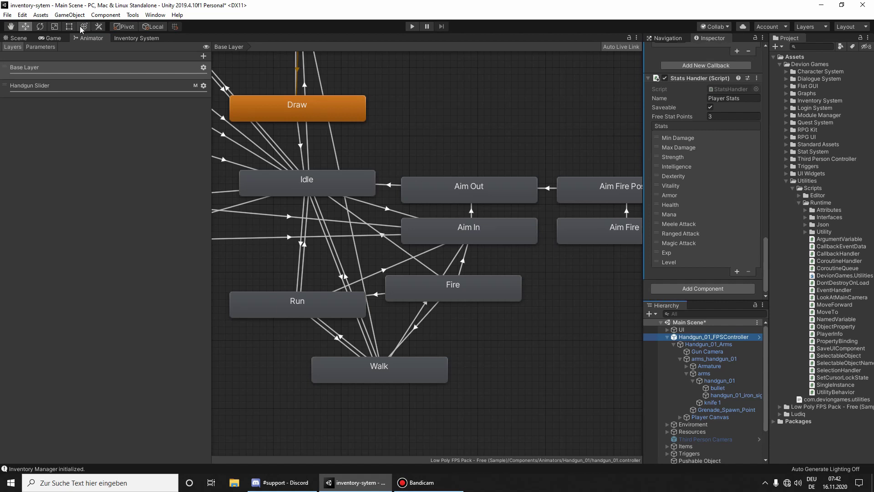
Step: Select the Pine tree beside the rock pile in the scene and open its Trigger behavior for editing
left_click(20, 39)
right_click_drag(419, 211, 319, 217)
middle_click_drag(258, 225, 444, 319)
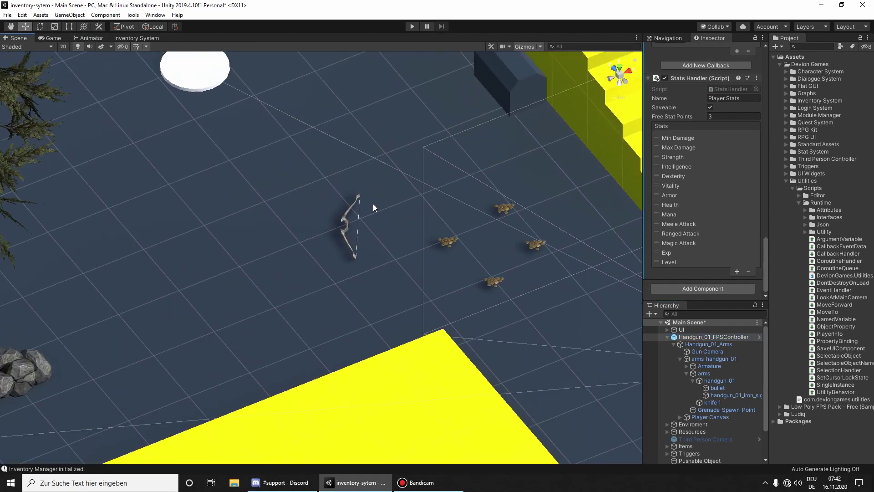
middle_click_drag(105, 307, 482, 338)
right_click_drag(520, 330, 409, 302)
left_click(385, 288)
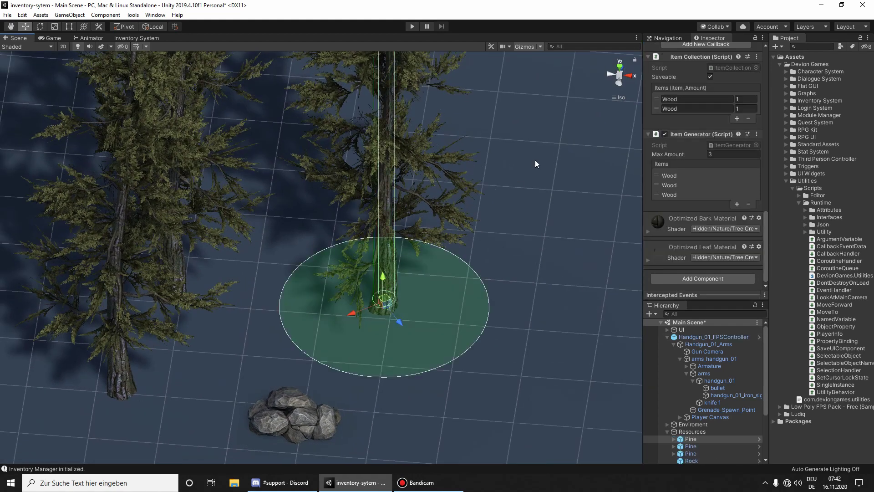
scroll(703, 169, "up", 4)
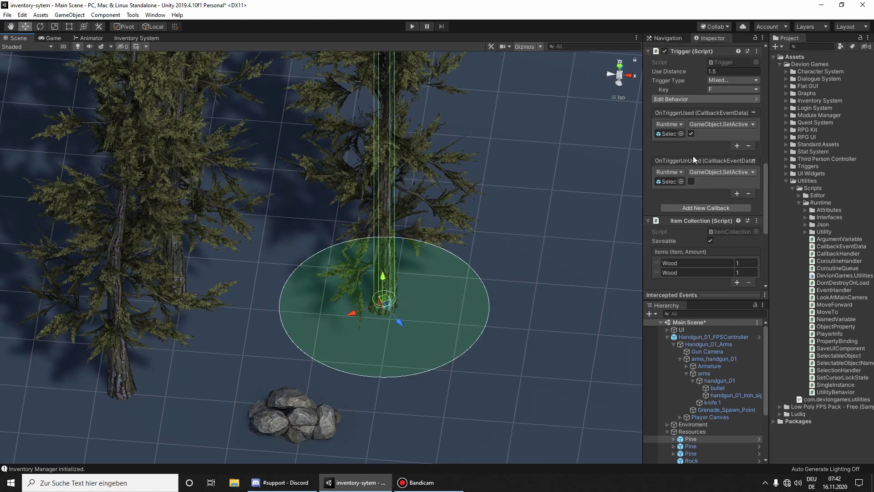
left_click(676, 100)
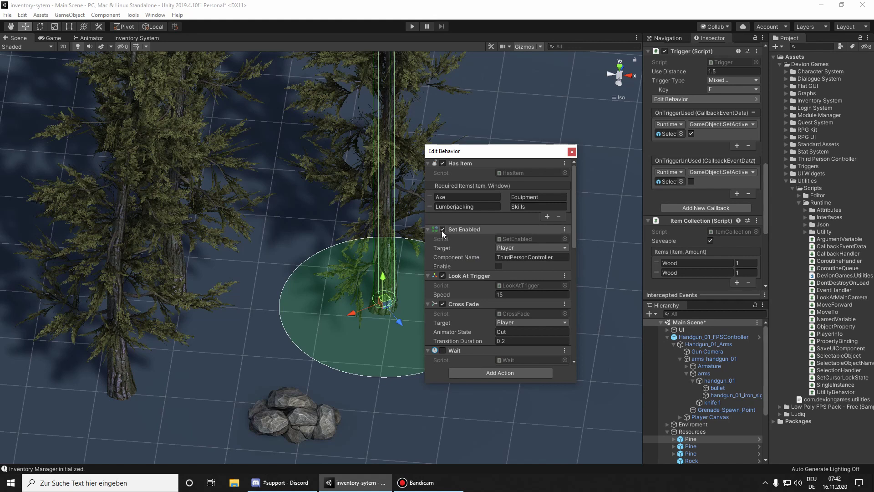
Step: Check the component name against Handgun_01_FPSController's components and disable the first Set Enabled action in the Pine's trigger behavior
left_click(556, 258)
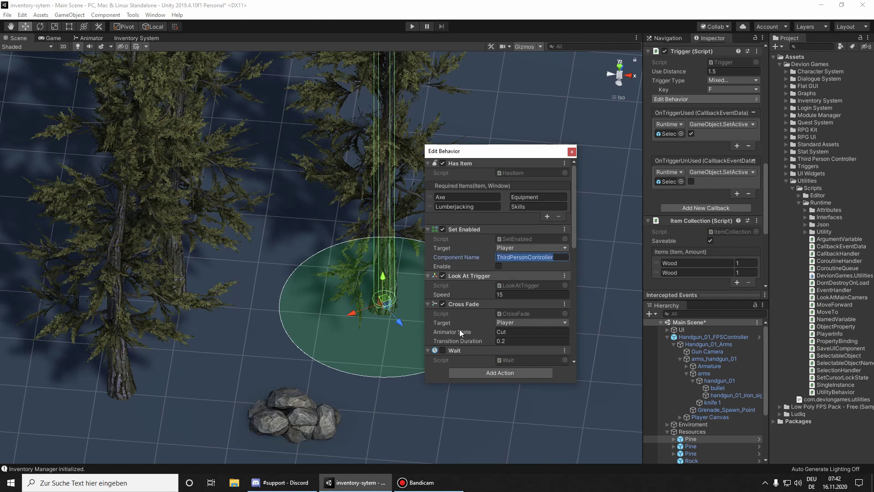
left_click(709, 335)
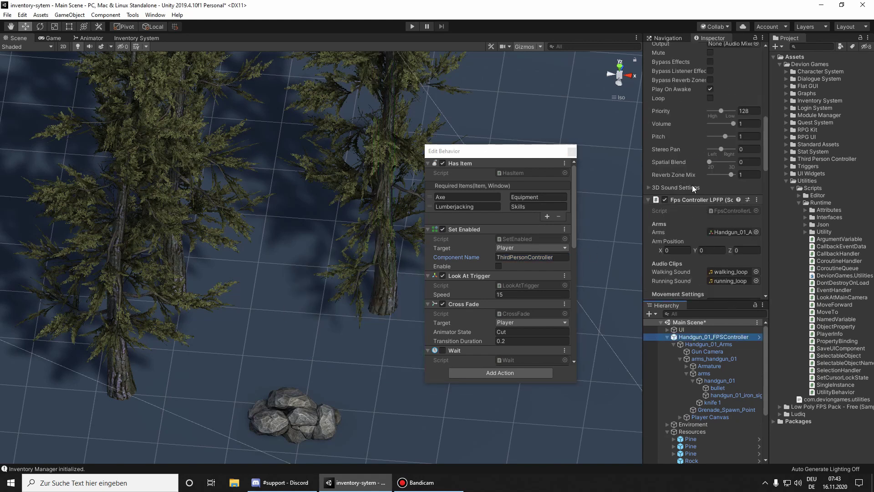
left_click(442, 229)
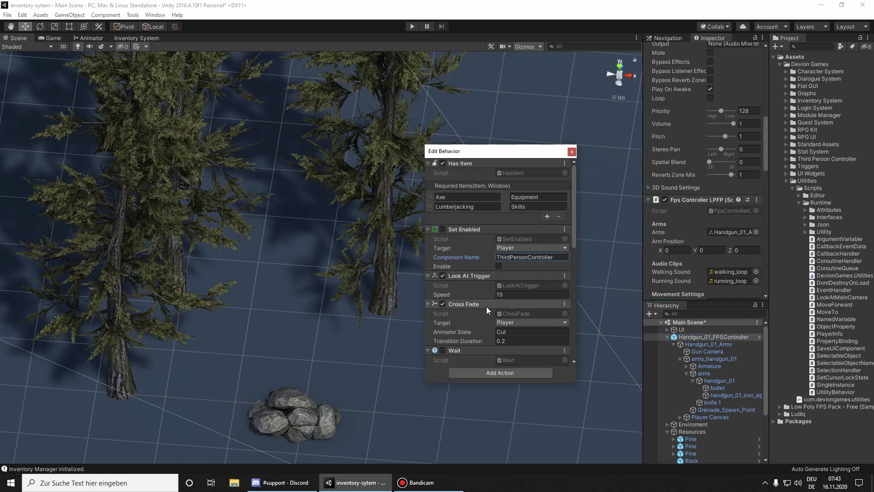
Step: Disable the Cross Fade action and remove the Wait action from the Pine's trigger behavior
scroll(444, 291, "down", 3)
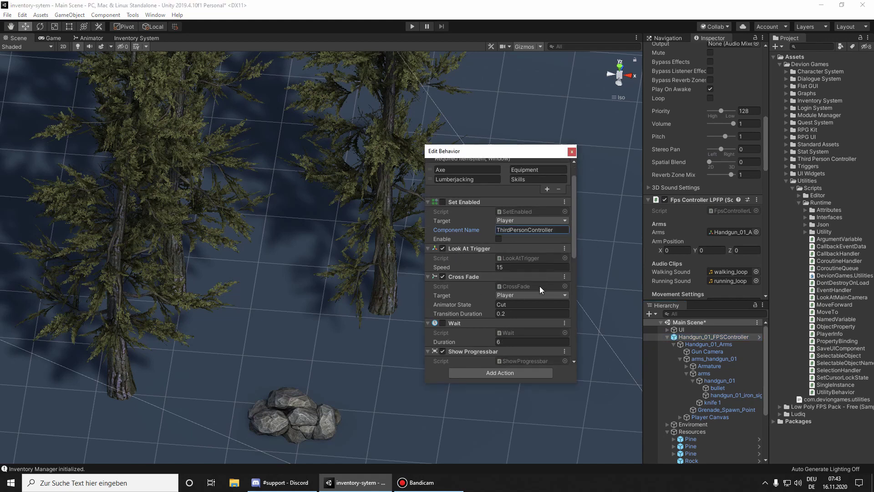
left_click(443, 277)
scroll(474, 308, "down", 6)
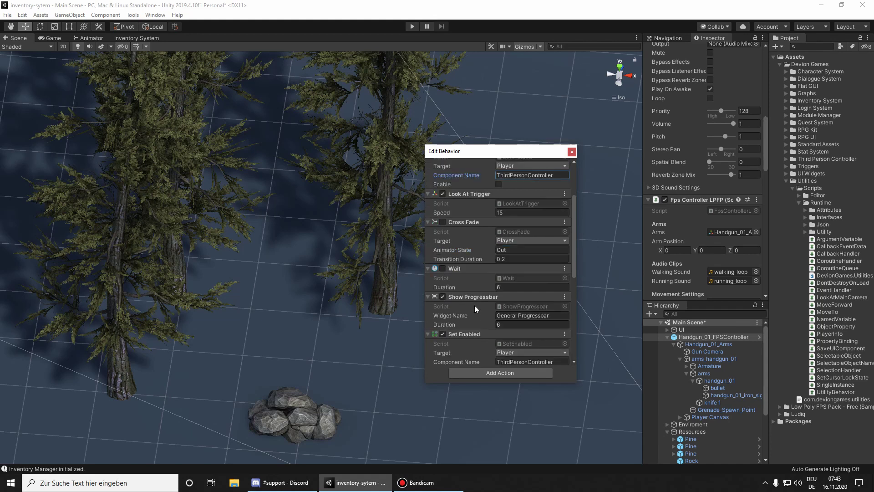
right_click(456, 268)
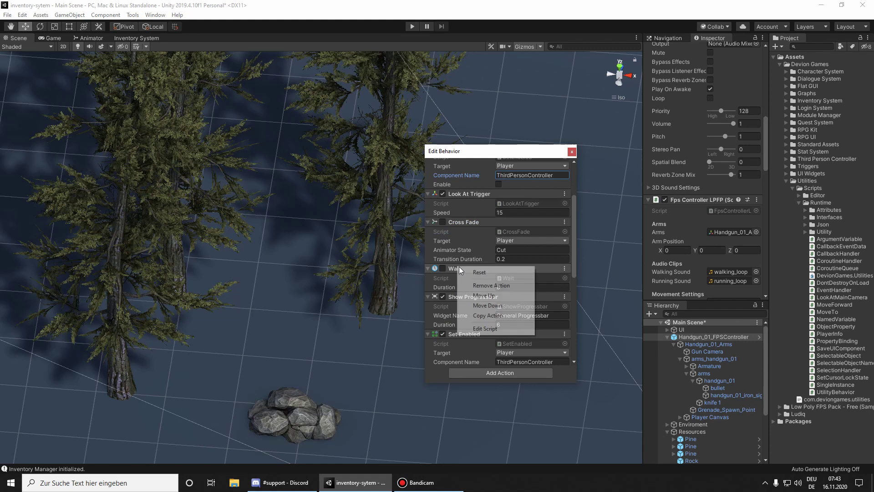
left_click(505, 286)
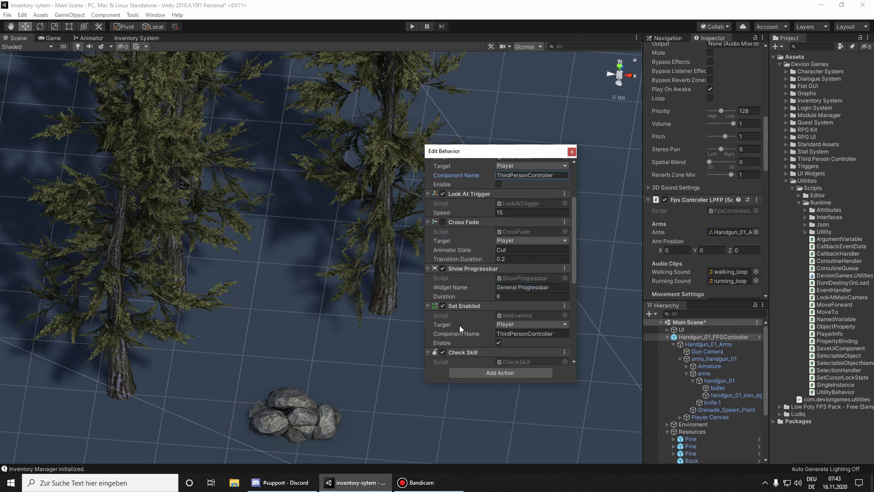
Step: Disable the second Set Enabled action in the Pine's trigger behavior, check the remaining actions and close the behavior editor
scroll(450, 322, "down", 1)
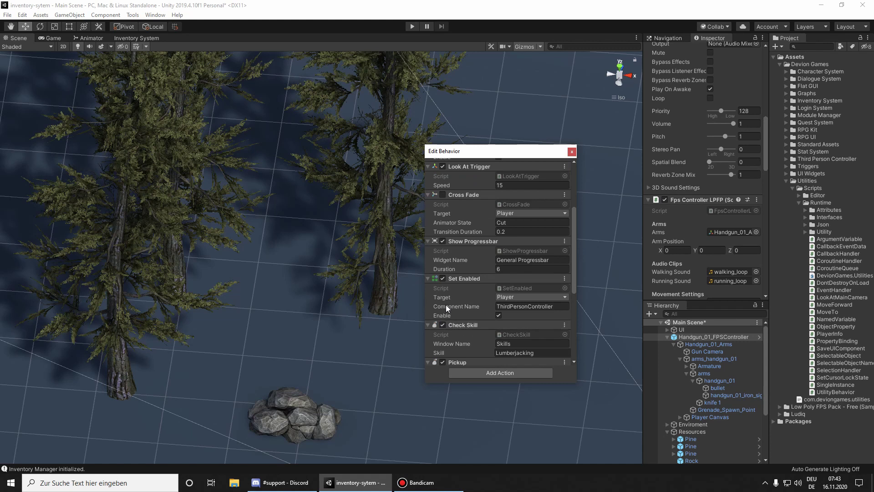
left_click(442, 279)
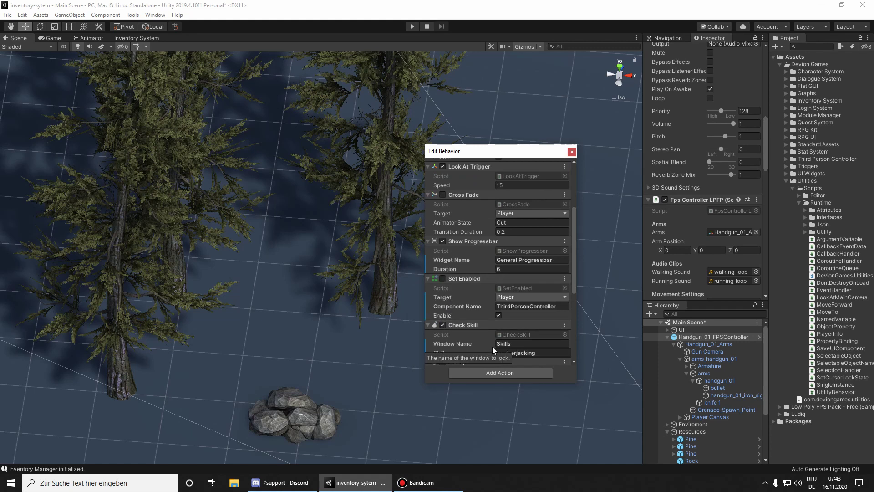
scroll(495, 333, "down", 2)
scroll(495, 336, "down", 4)
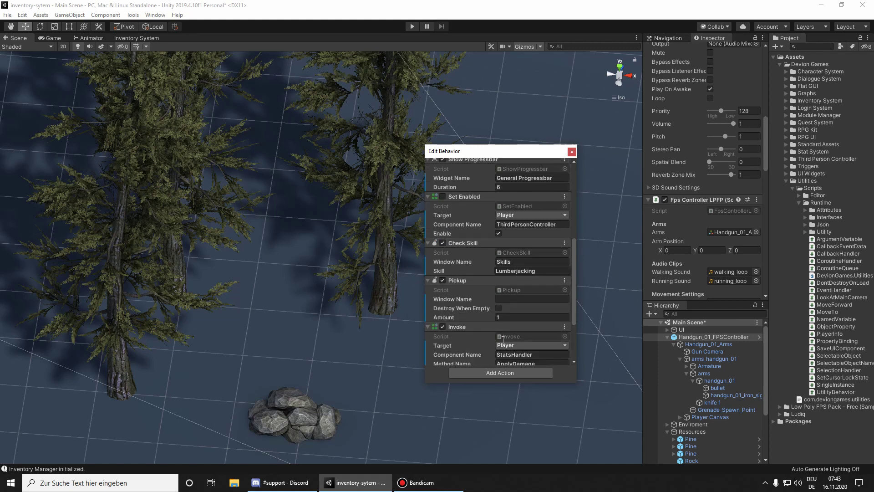
scroll(537, 344, "down", 1)
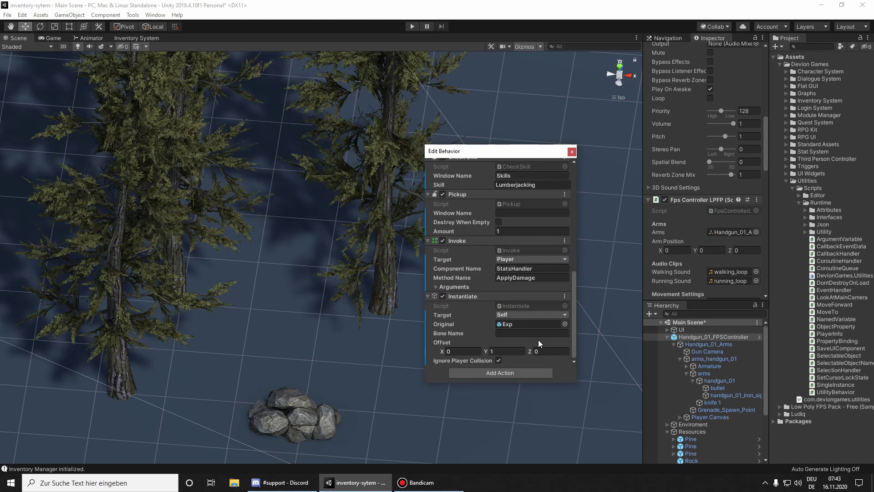
scroll(538, 339, "up", 10)
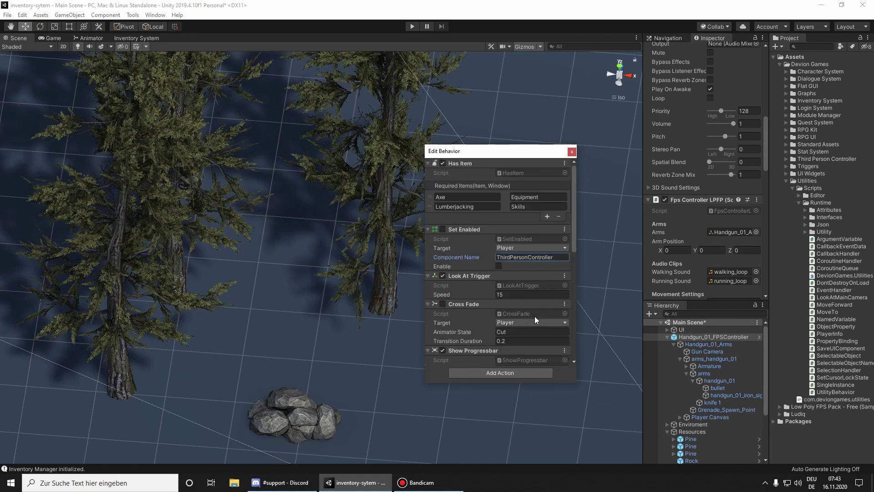
scroll(535, 316, "down", 6)
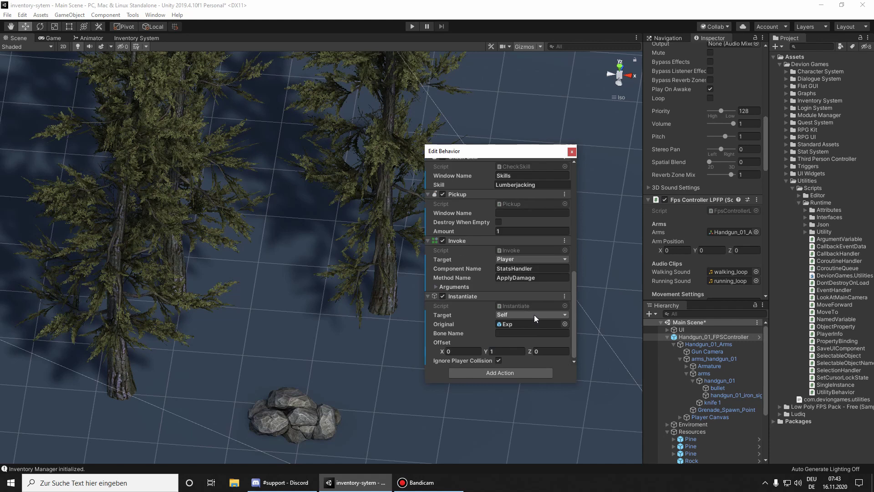
left_click(572, 152)
scroll(725, 101, "up", 10)
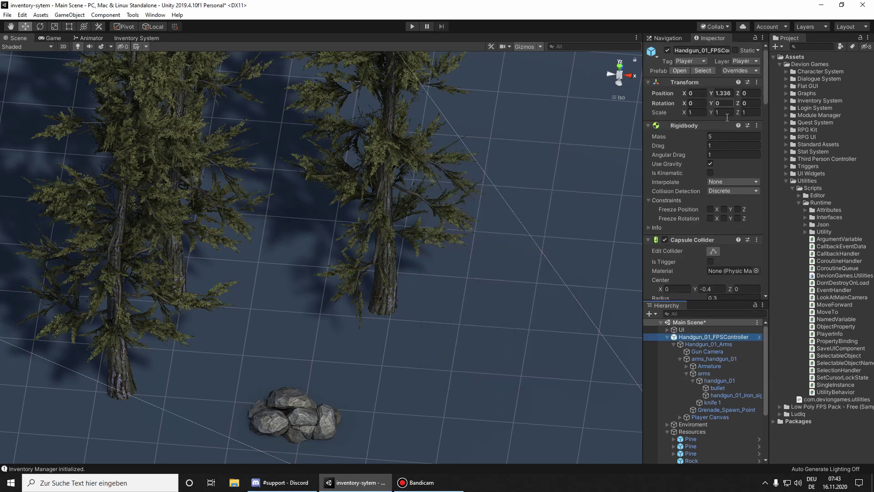
Step: Reselect the Pine beside the rock pile, recheck its edited Trigger behavior and open its prefab overrides
left_click(667, 337)
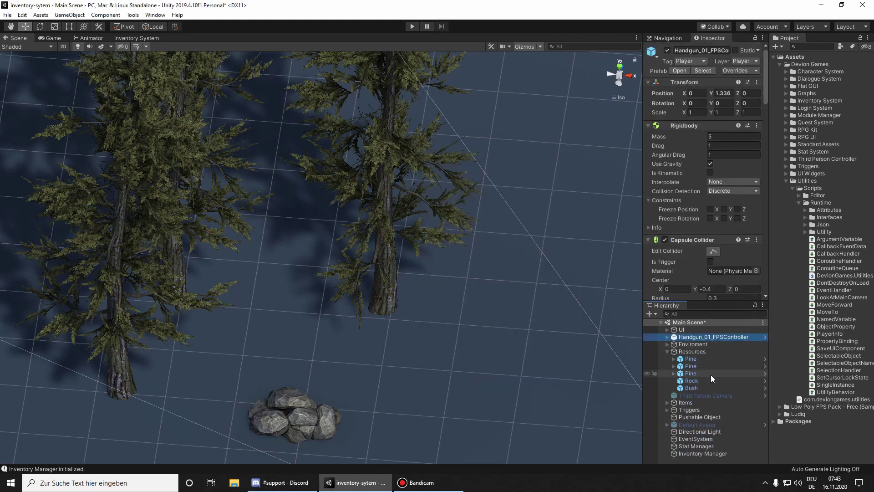
left_click(381, 277)
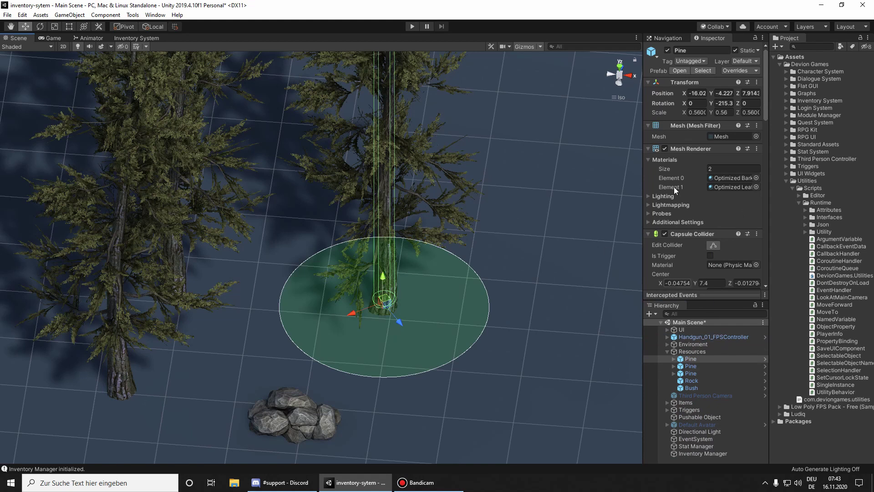
scroll(674, 186, "down", 8)
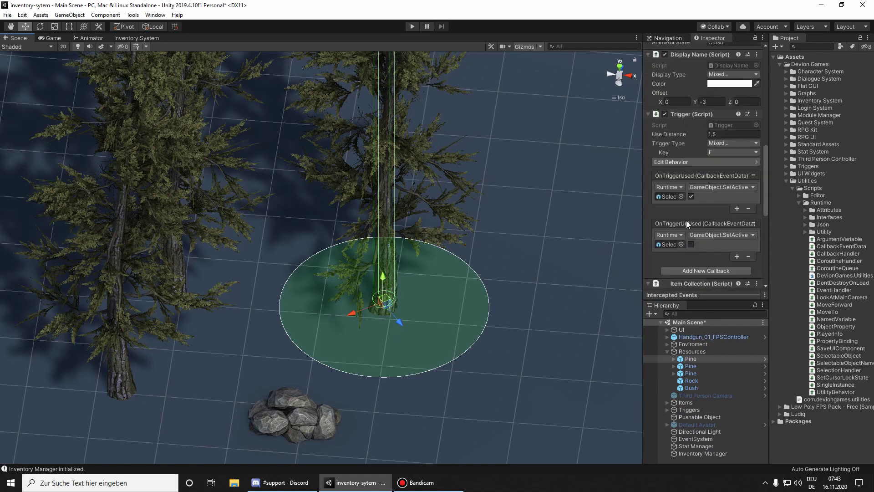
left_click(691, 161)
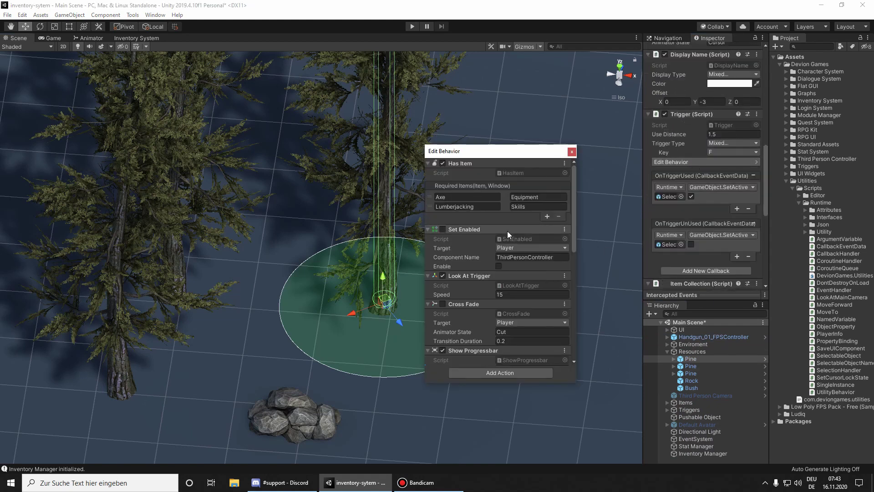
scroll(507, 230, "down", 10)
scroll(553, 232, "up", 5)
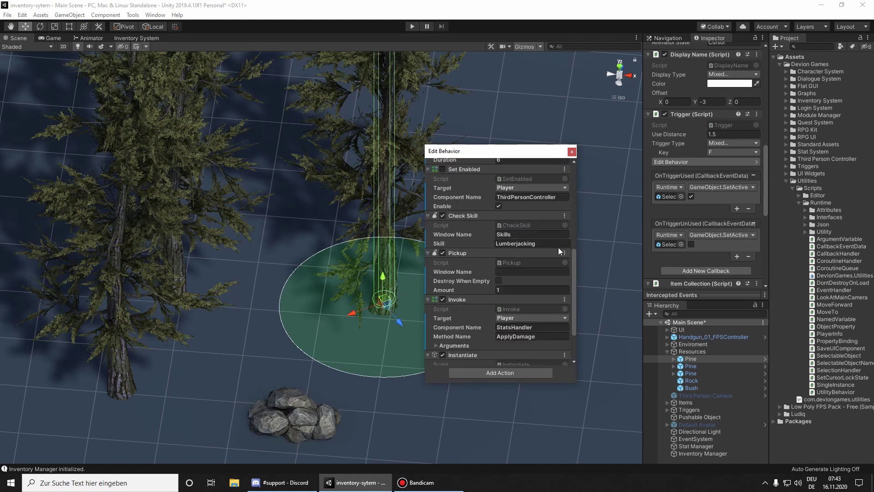
left_click(572, 151)
scroll(720, 86, "up", 10)
left_click(752, 71)
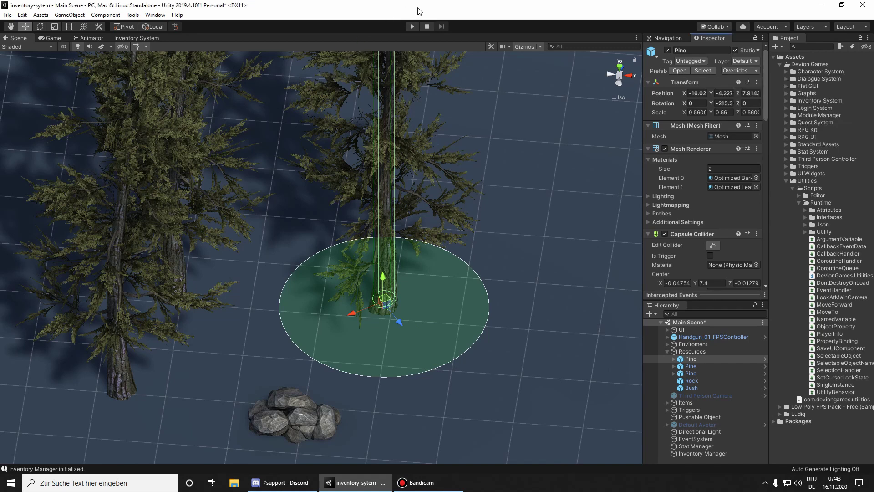
Step: Run the game and view the player's inventory and equipment slots, then close the character info window
left_click(411, 27)
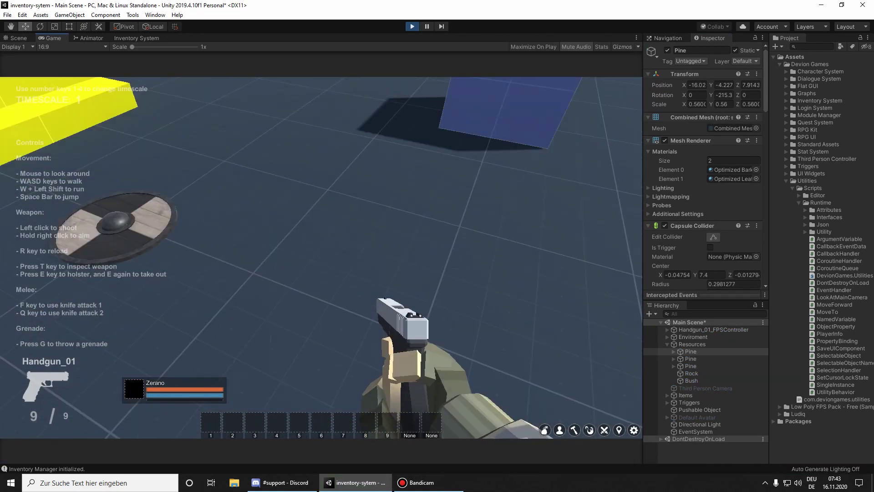
key("Escape")
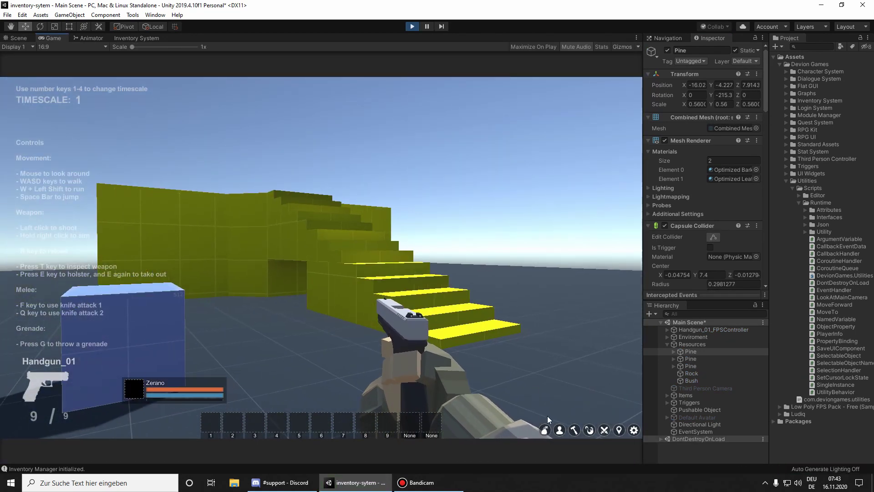
left_click(546, 431)
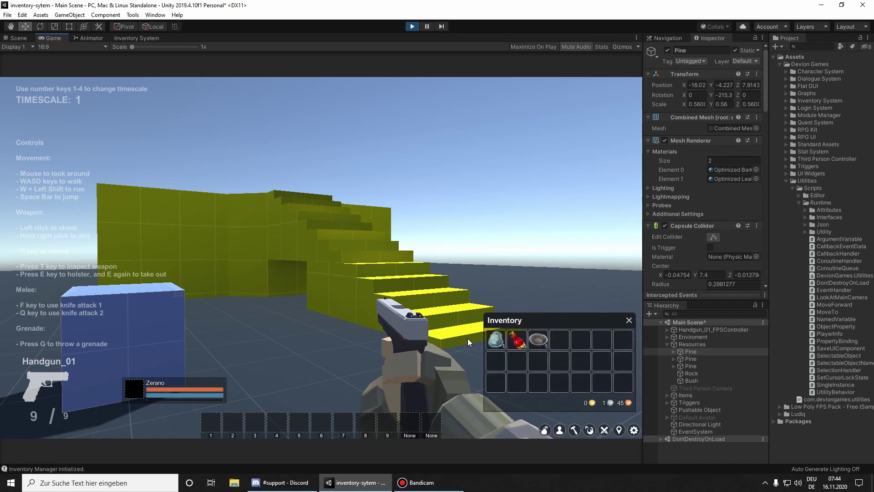
left_click(561, 430)
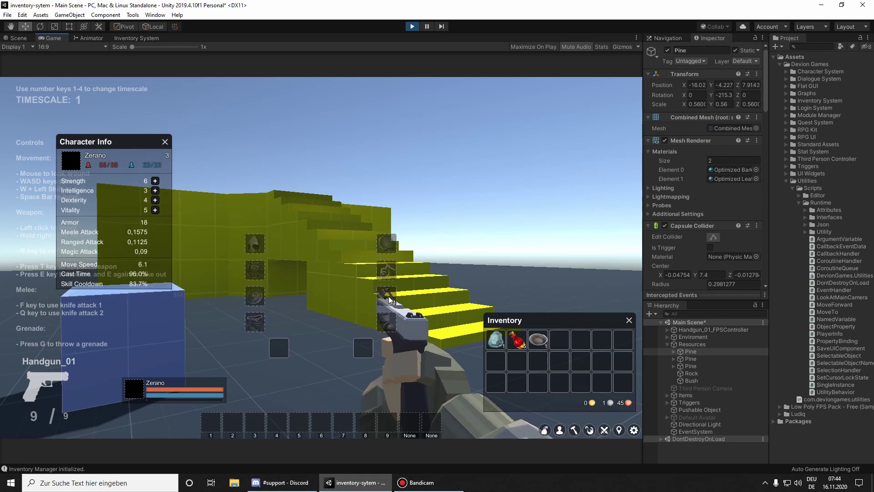
mouse_move(385, 319)
left_click(165, 142)
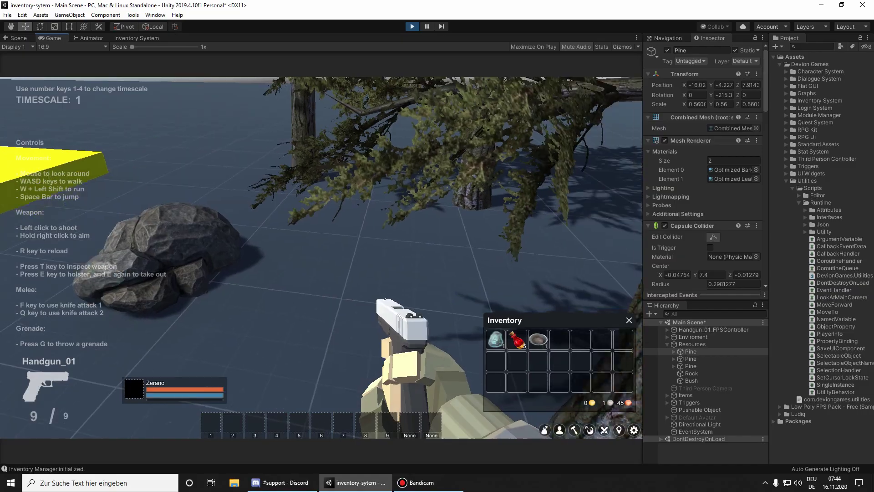
Step: Test gathering wood from the Pine several times with the handgun controller in the running game
key("f")
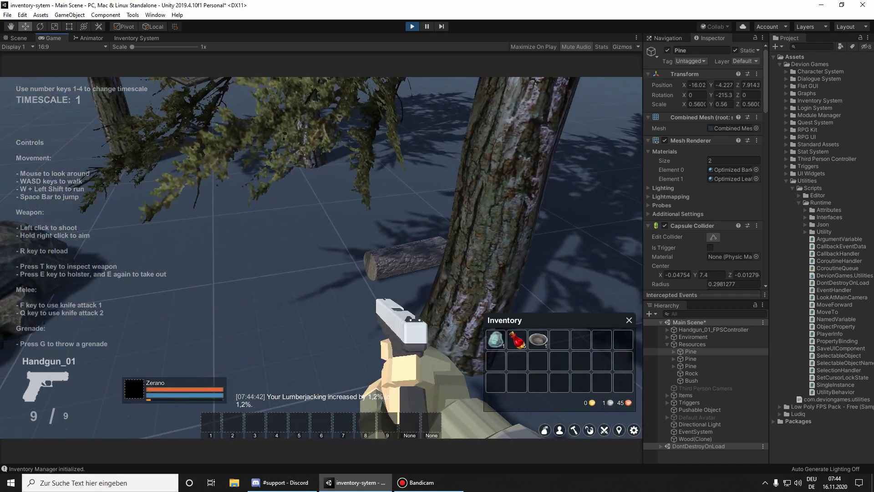
key("f")
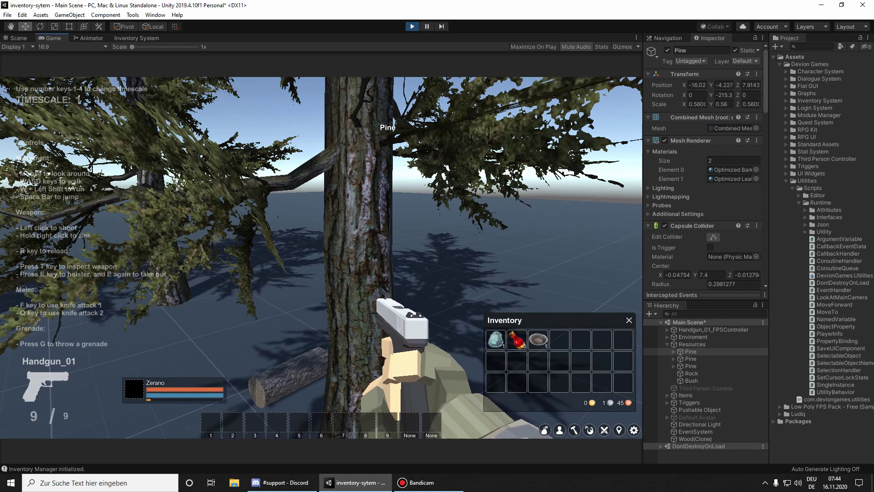
key("f")
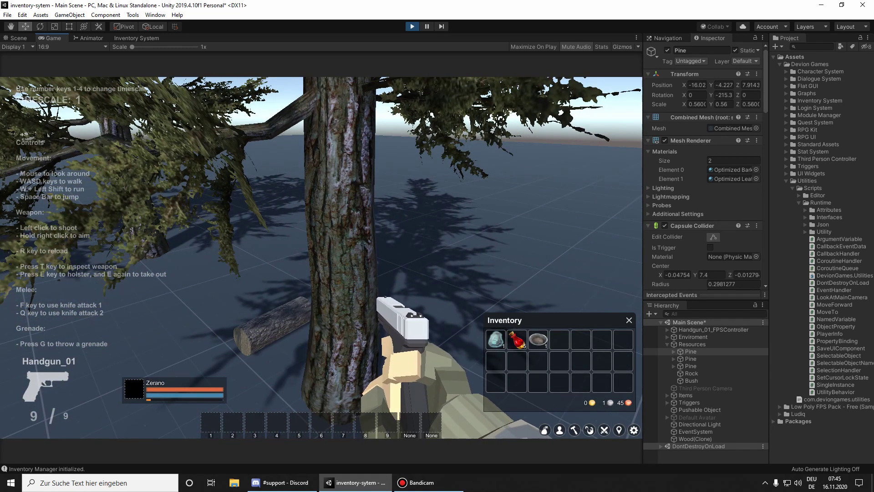
key("f")
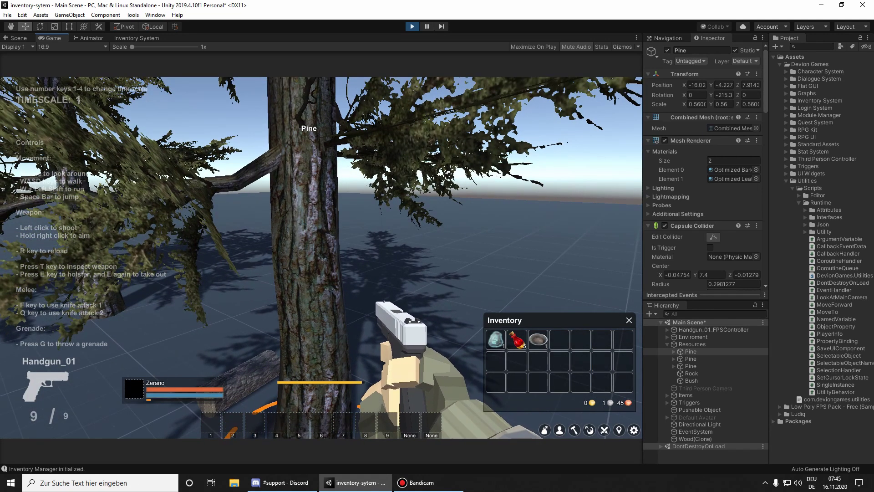
left_click(321, 257)
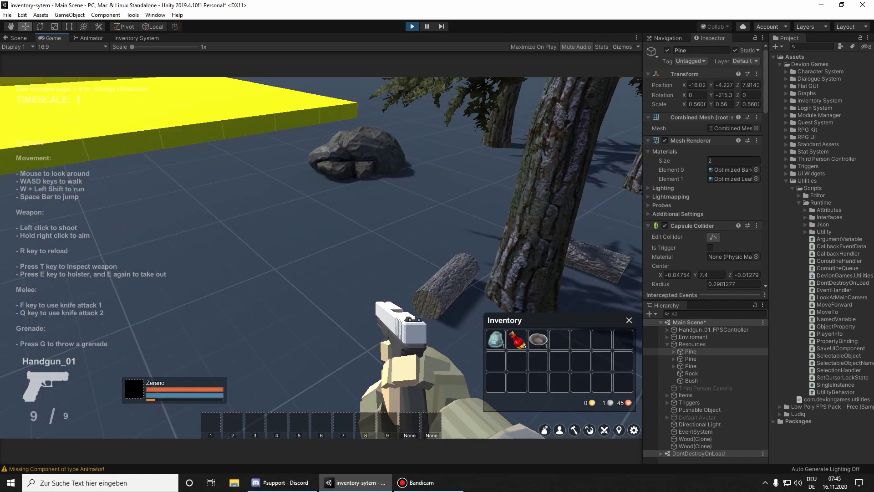
Step: Read the stack trace of the missing Animator warning in the Console and close the Console
left_click(102, 468)
left_click(75, 324)
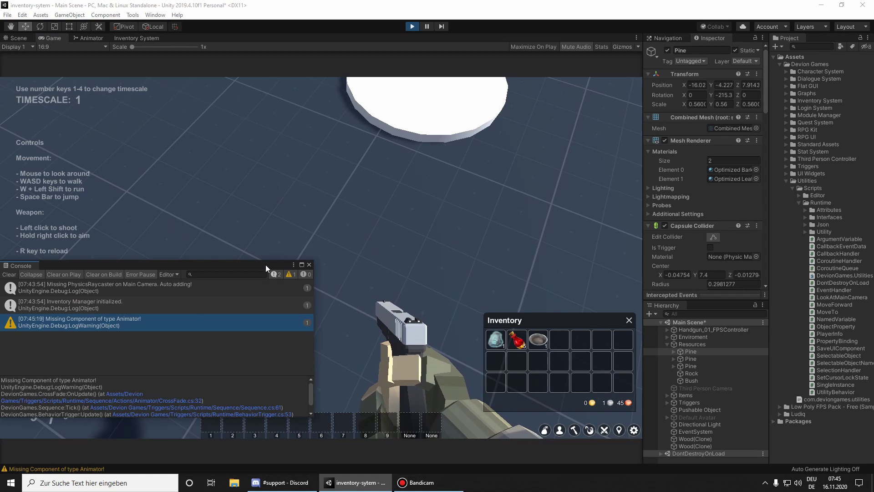
left_click(309, 263)
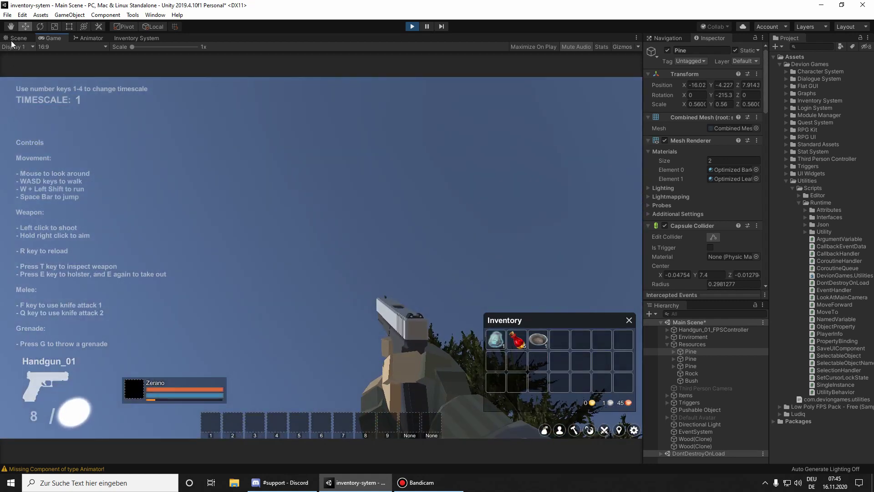
Step: Inspect the Trigger and Item Collection components of the dropped wood log in the scene, then stop the game
left_click(18, 38)
scroll(412, 324, "up", 8)
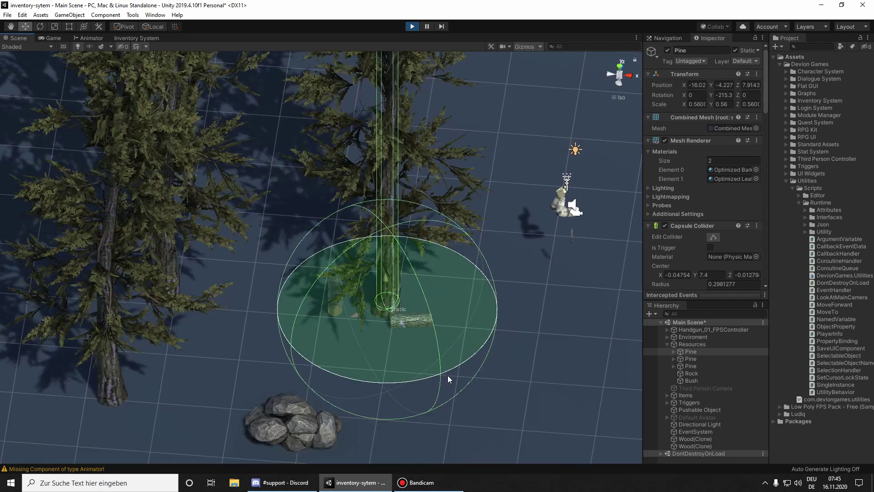
left_click(473, 355)
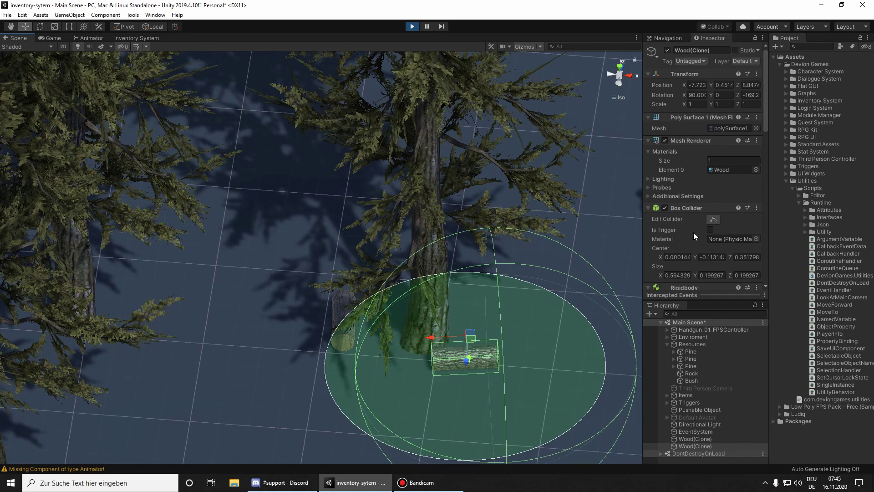
scroll(701, 223, "down", 10)
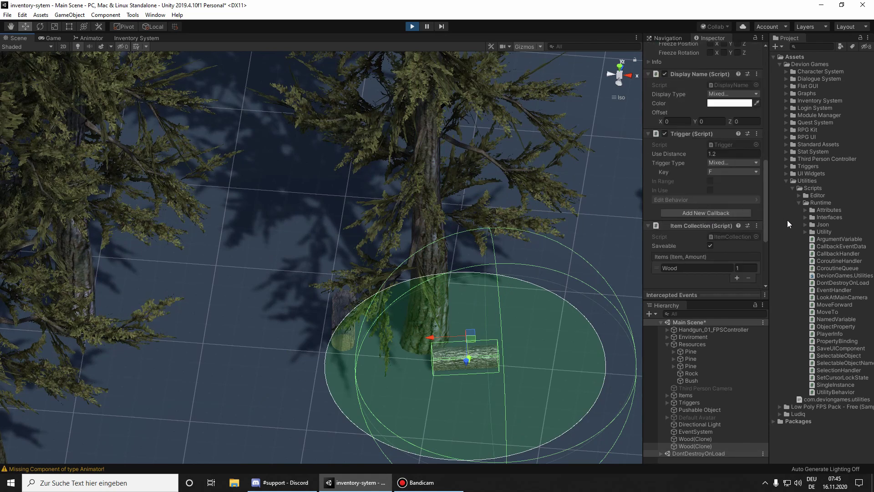
scroll(437, 231, "down", 1)
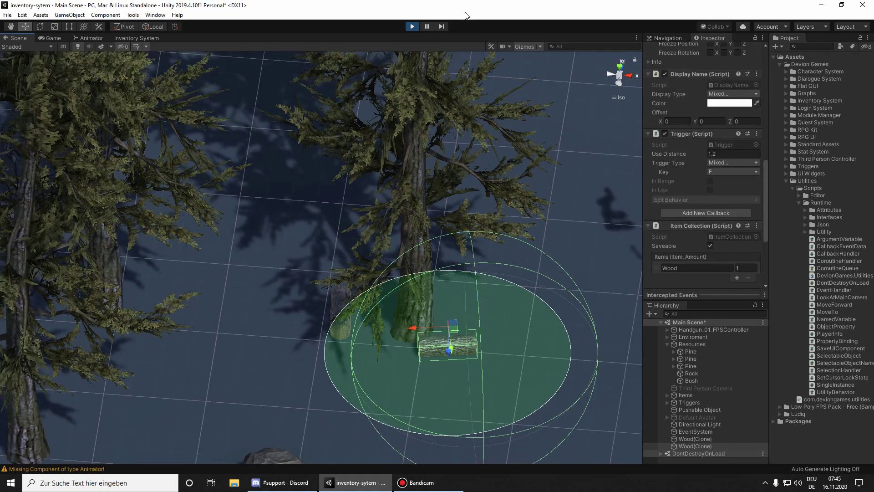
left_click(413, 27)
Step: Locate the bow item lying on the ground beyond the pine trees in the scene
scroll(505, 268, "down", 10)
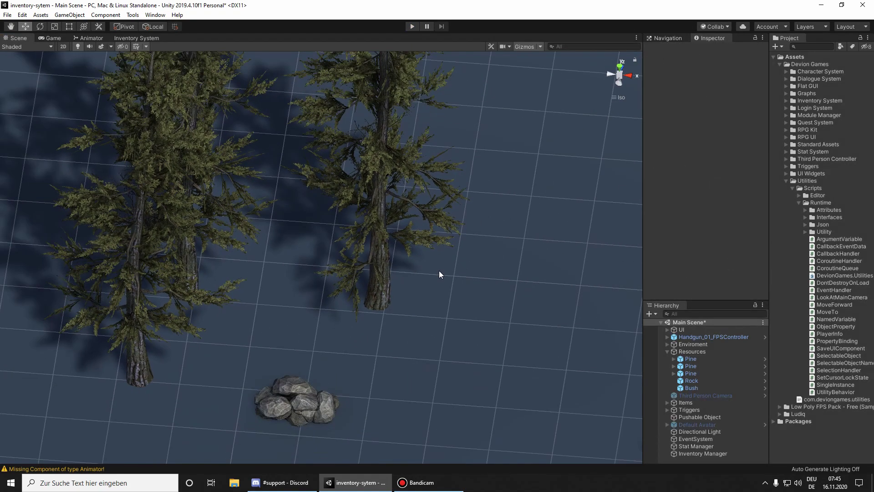
right_click_drag(439, 271, 533, 223)
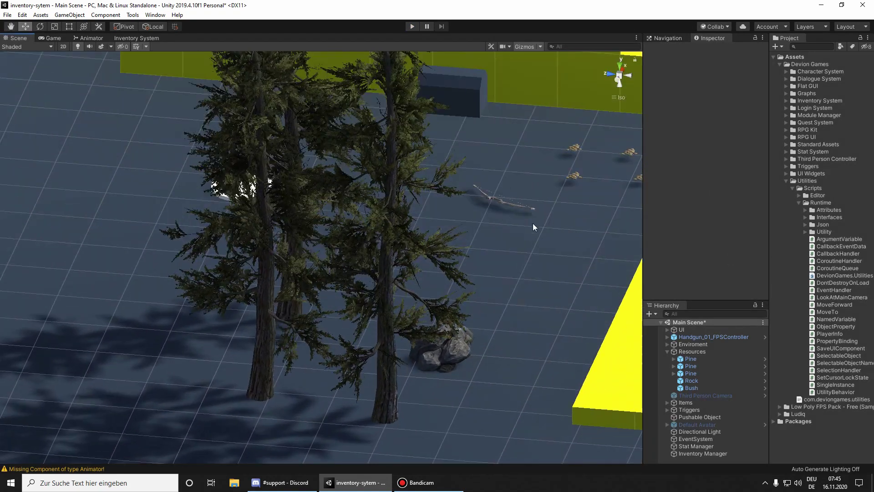
middle_click_drag(532, 223, 305, 268)
middle_click_drag(477, 242, 531, 350)
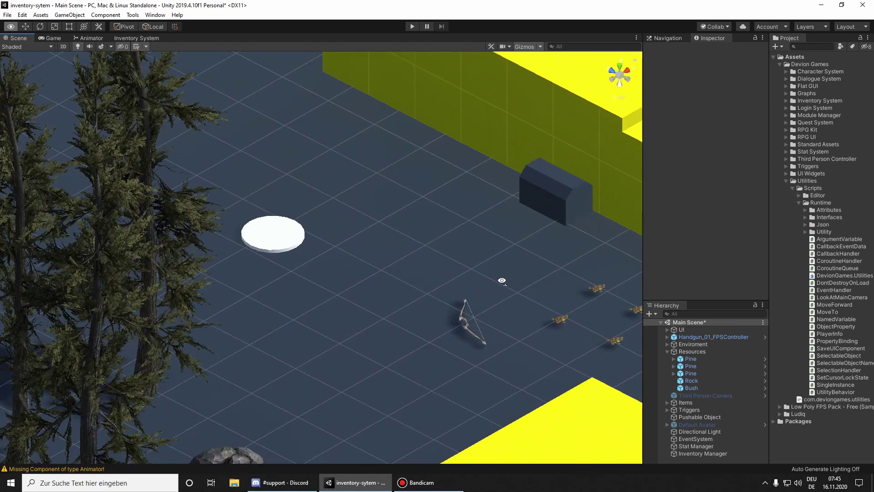